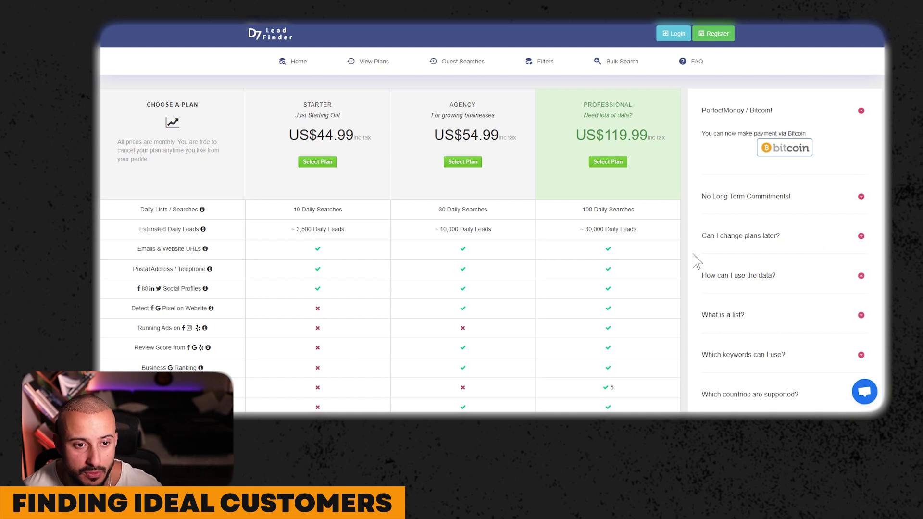
- Review the Professional plan's price, daily searches and estimated daily leads on the pricing page
{"action": "left_click_drag", "start_coordinate": [740, 229], "coordinate": [642, 239]}
{"action": "left_click", "coordinate": [556, 120]}
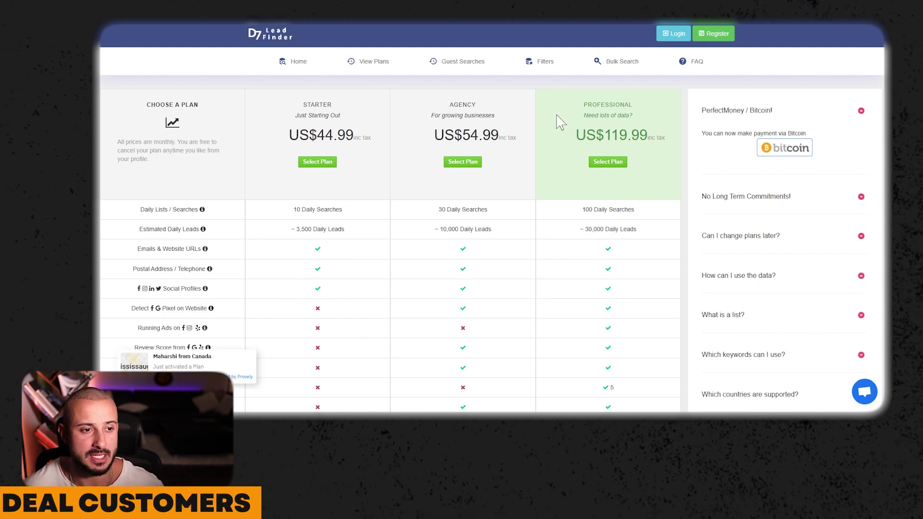
{"action": "left_click_drag", "start_coordinate": [566, 110], "coordinate": [625, 277]}
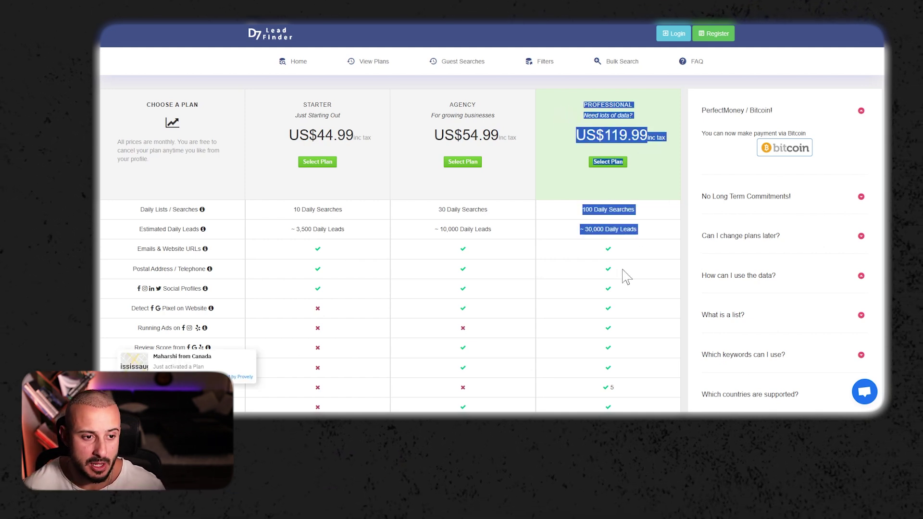
{"action": "left_click", "coordinate": [620, 374]}
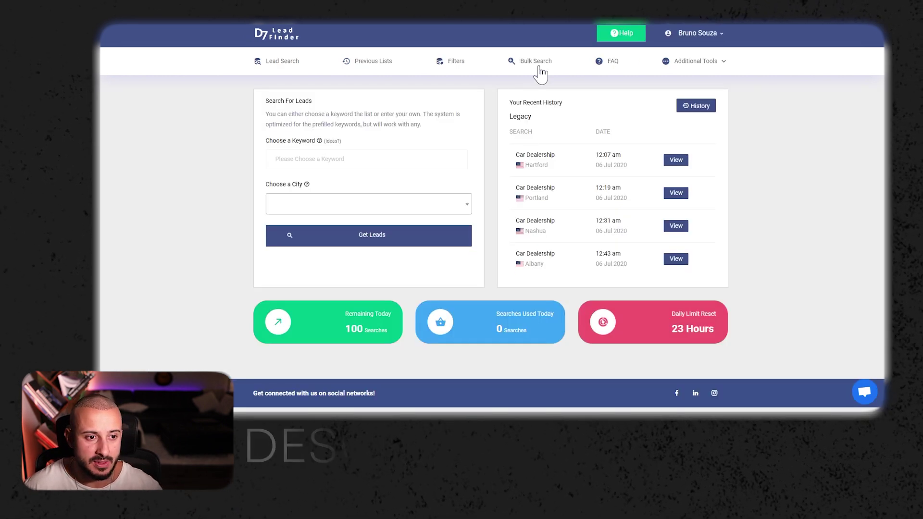
- Open the bulk search and enter "plumbers" as the keyword for the multiple-cities search
{"action": "left_click", "coordinate": [540, 72]}
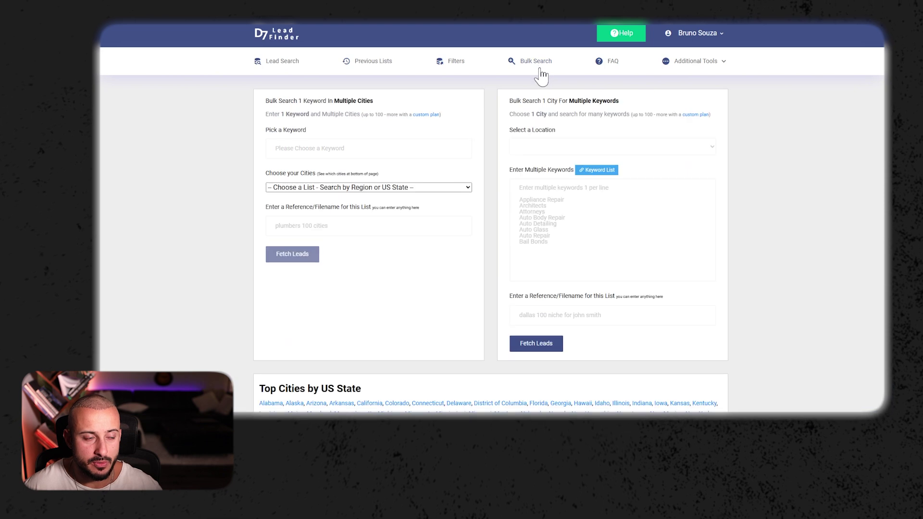
{"action": "left_click", "coordinate": [307, 148]}
{"action": "type", "text": "plumbers"}
- Set the city list for the plumbers search to Top 100 USA Cities
{"action": "left_click", "coordinate": [319, 193]}
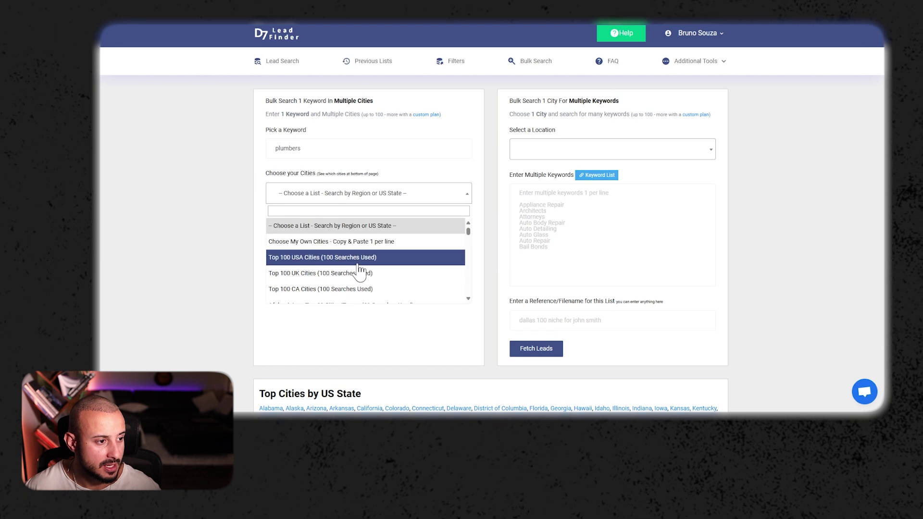
{"action": "scroll", "coordinate": [355, 284], "scroll_direction": "down", "scroll_amount": 2}
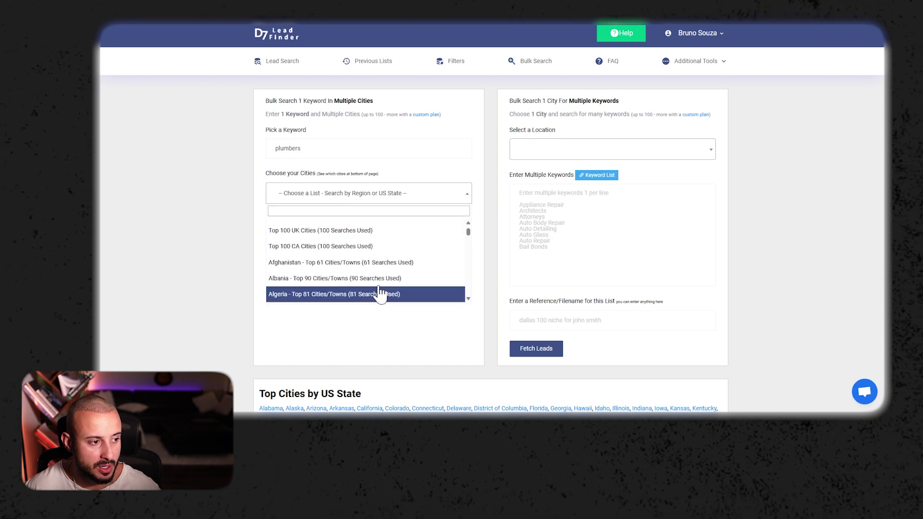
{"action": "scroll", "coordinate": [380, 286], "scroll_direction": "up", "scroll_amount": 1}
{"action": "scroll", "coordinate": [340, 288], "scroll_direction": "up", "scroll_amount": 2}
{"action": "scroll", "coordinate": [361, 288], "scroll_direction": "down", "scroll_amount": 3}
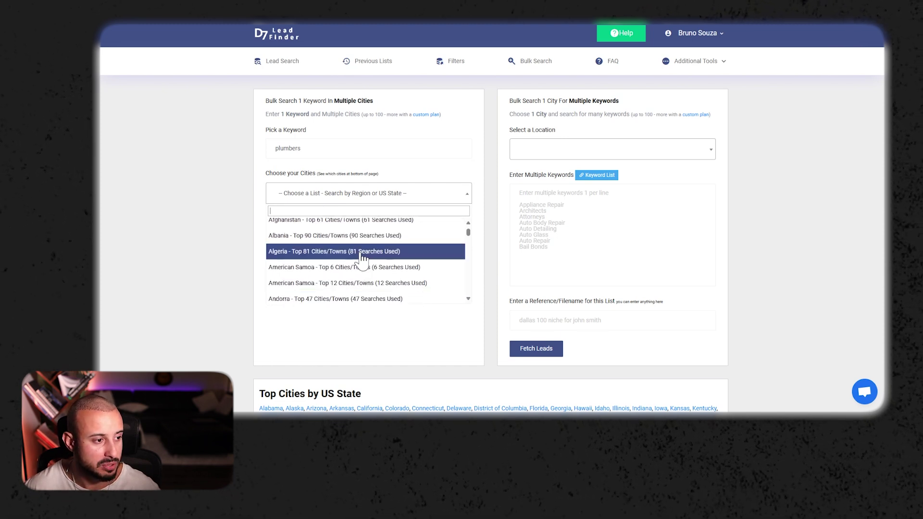
{"action": "scroll", "coordinate": [371, 265], "scroll_direction": "up", "scroll_amount": 3}
{"action": "left_click", "coordinate": [378, 266]}
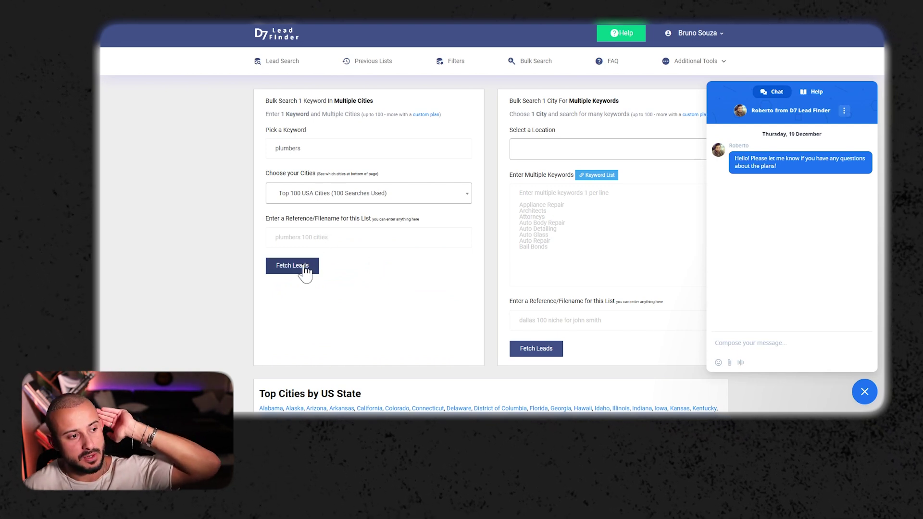
- Enter a reference name beginning with "plumbers 10" for the list and fetch its leads
{"action": "left_click", "coordinate": [327, 233]}
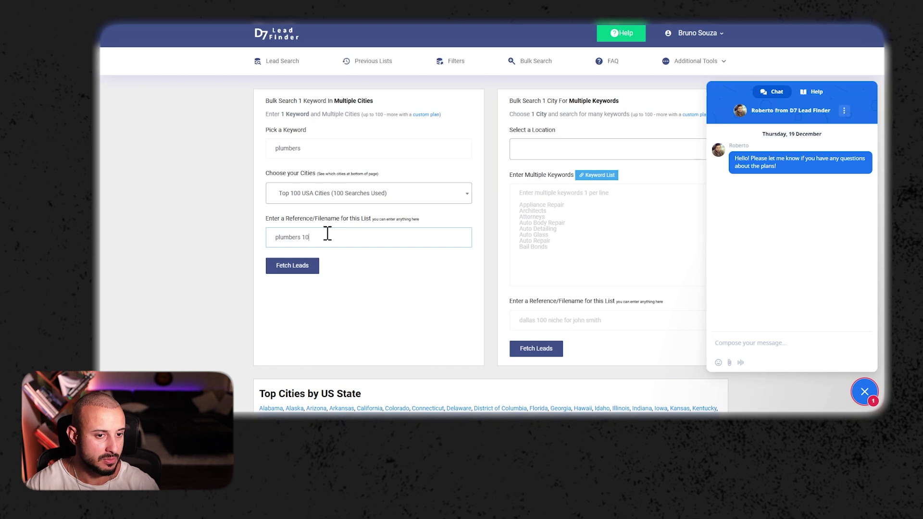
{"action": "left_click", "coordinate": [304, 271]}
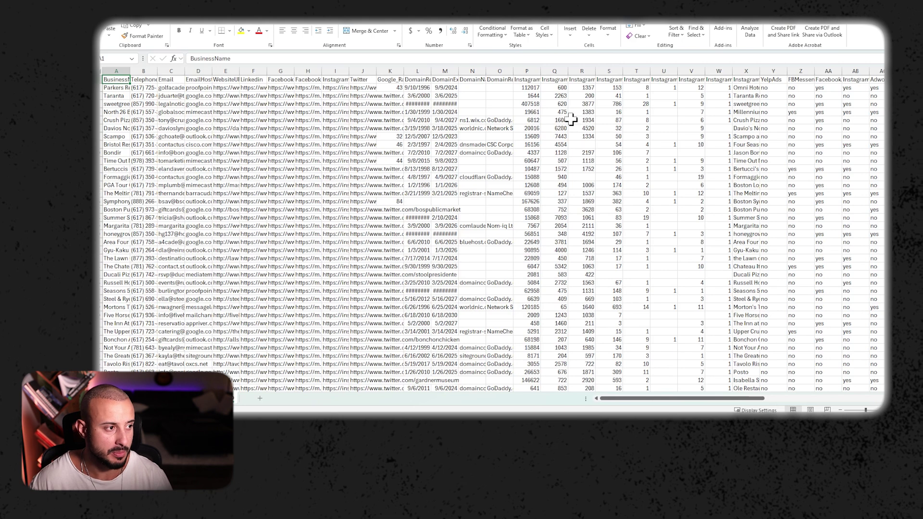
- In the Excel leads sheet, select the header row and turn on column filters
{"action": "left_click", "coordinate": [483, 154]}
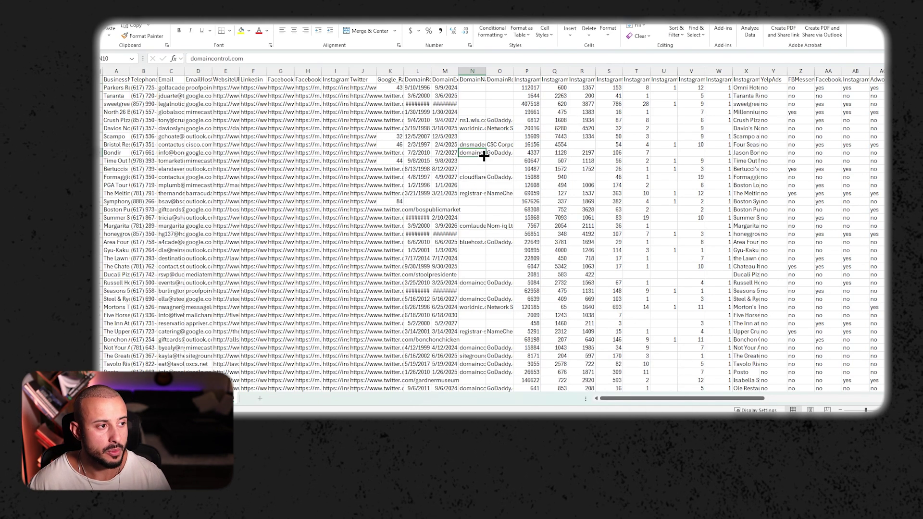
{"action": "left_click", "coordinate": [561, 225]}
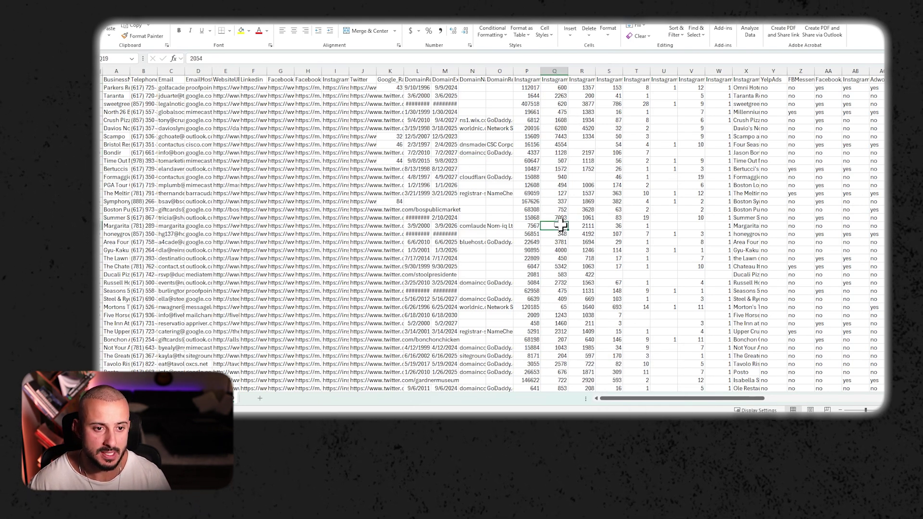
{"action": "left_click", "coordinate": [102, 82]}
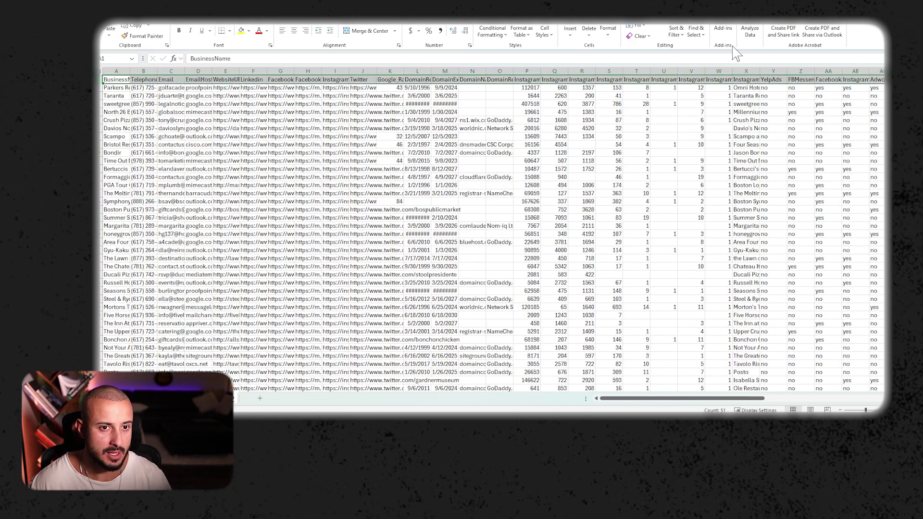
{"action": "left_click", "coordinate": [676, 31]}
{"action": "left_click", "coordinate": [678, 94]}
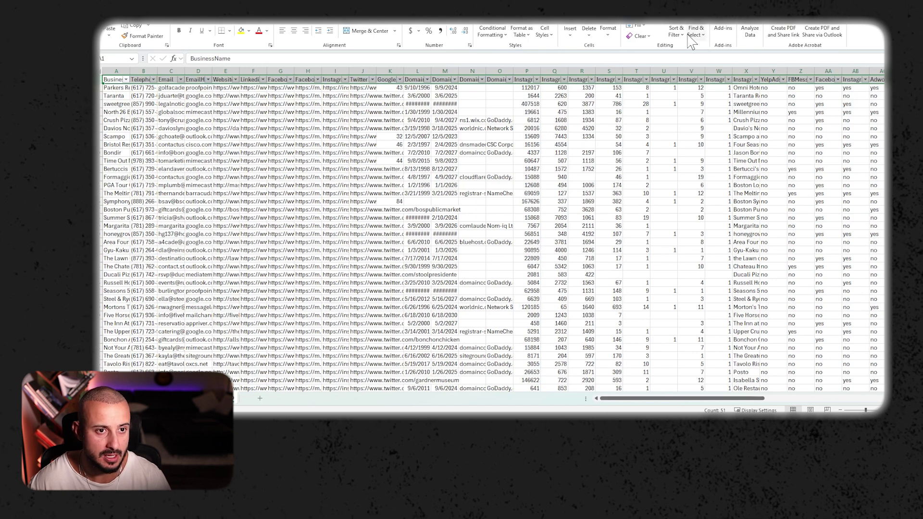
- Filter the GoogleCount column to show only rows with a value greater than 30
{"action": "left_click_drag", "start_coordinate": [635, 399], "coordinate": [751, 398]}
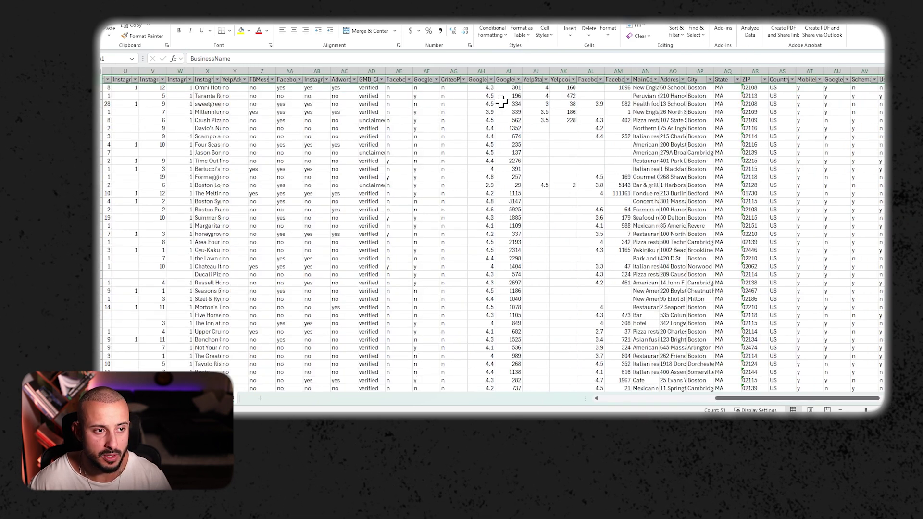
{"action": "left_click", "coordinate": [518, 79]}
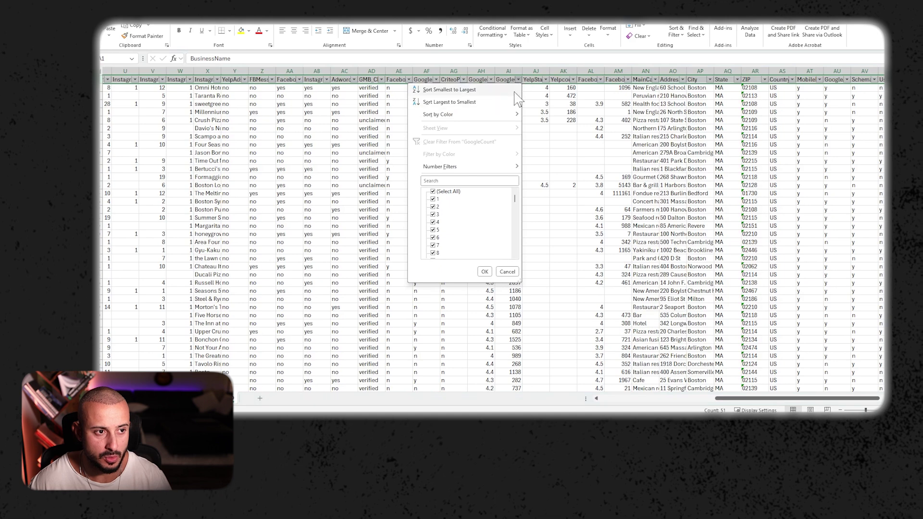
{"action": "mouse_move", "coordinate": [472, 168]}
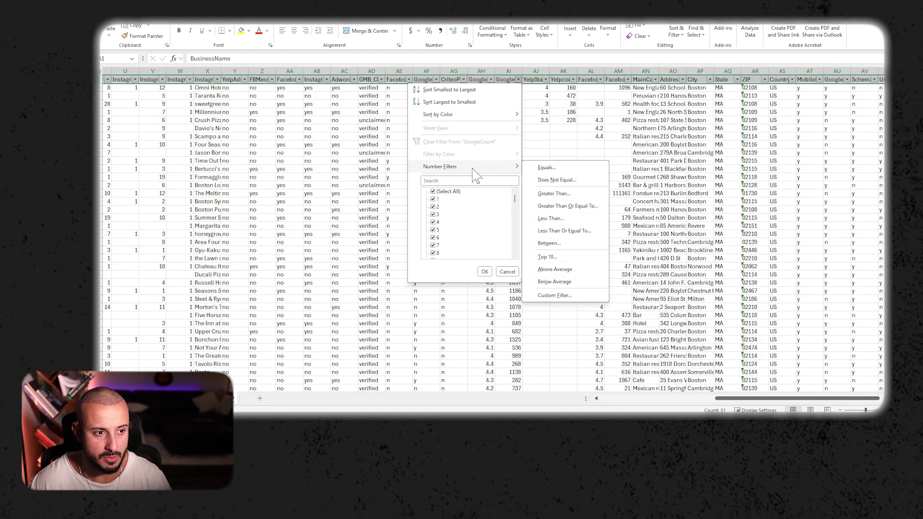
{"action": "left_click", "coordinate": [553, 193]}
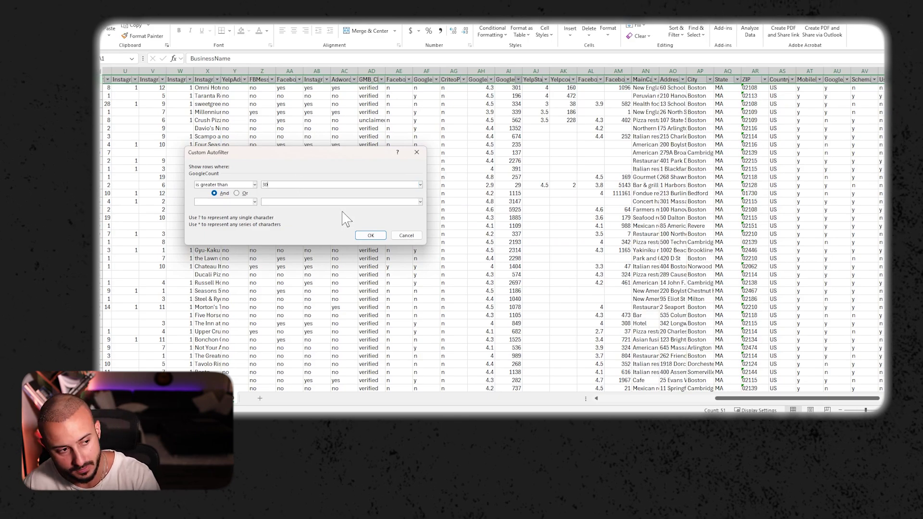
{"action": "type", "text": "30"}
{"action": "left_click", "coordinate": [370, 236]}
- Copy all the filtered lead rows and paste them into a new sheet
{"action": "scroll", "coordinate": [347, 297], "scroll_direction": "left", "scroll_amount": 10}
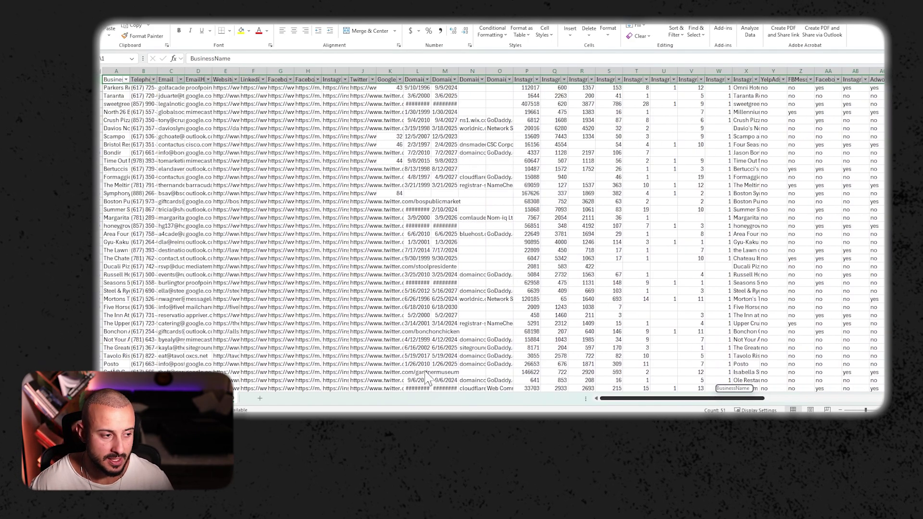
{"action": "scroll", "coordinate": [347, 297], "scroll_direction": "down", "scroll_amount": 15}
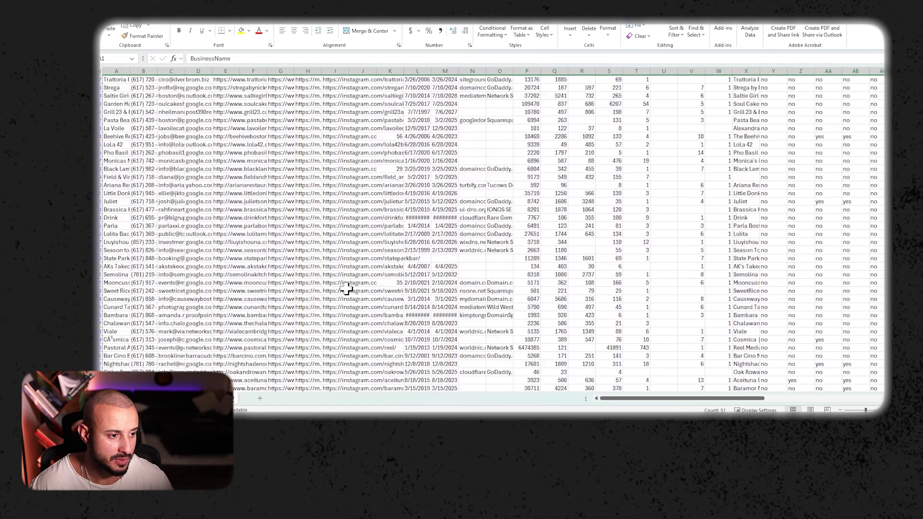
{"action": "scroll", "coordinate": [346, 288], "scroll_direction": "down", "scroll_amount": 10}
{"action": "left_click", "coordinate": [346, 287]}
{"action": "left_click", "coordinate": [489, 271]}
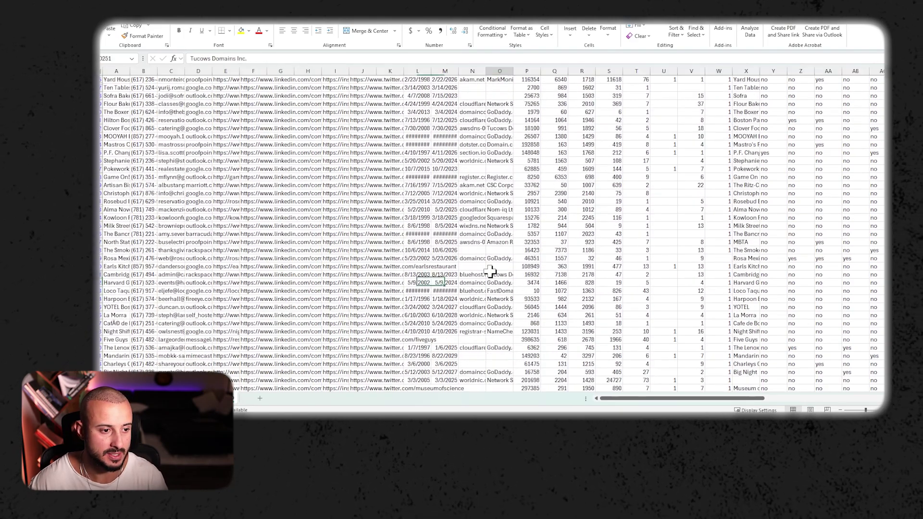
{"action": "key", "text": "ctrl+a"}
{"action": "key", "text": "ctrl+c"}
{"action": "left_click", "coordinate": [260, 398]}
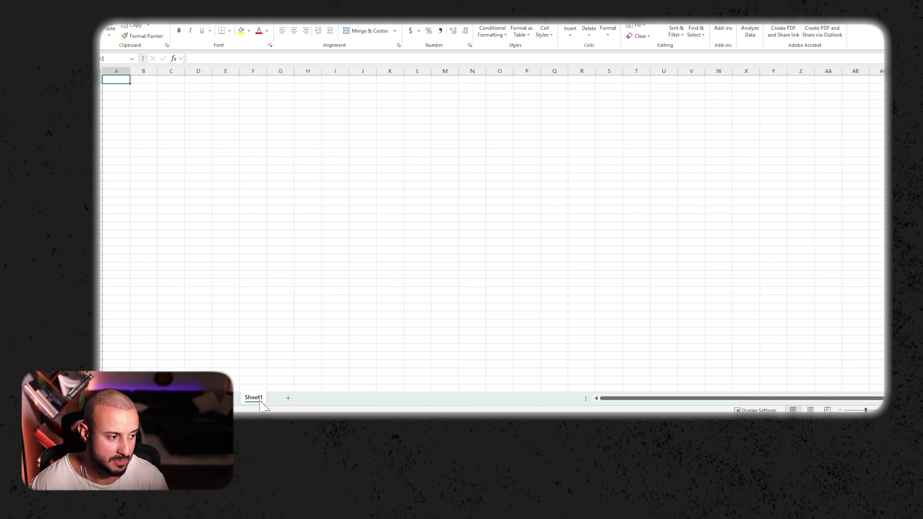
{"action": "key", "text": "ctrl+v"}
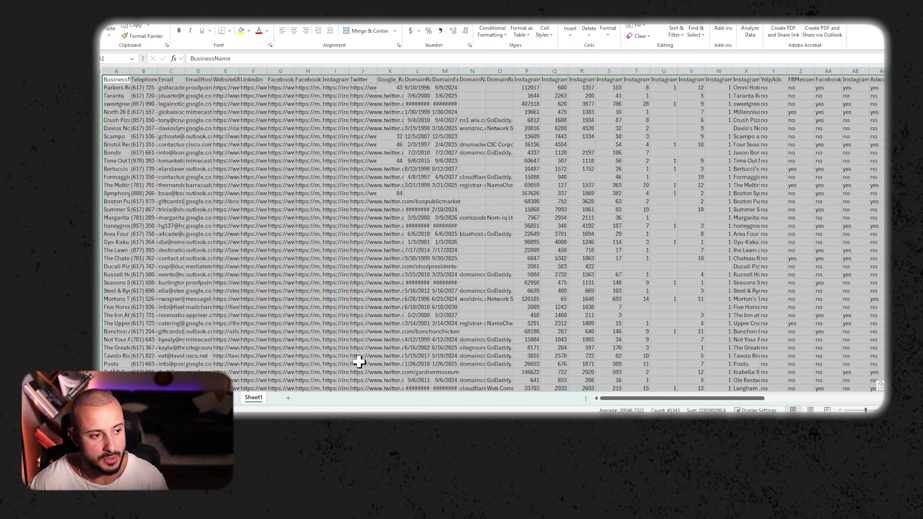
- Turn on filters for the header row of Sheet1 and sort the leads by Email in ascending order
{"action": "left_click", "coordinate": [245, 162]}
{"action": "left_click", "coordinate": [101, 79]}
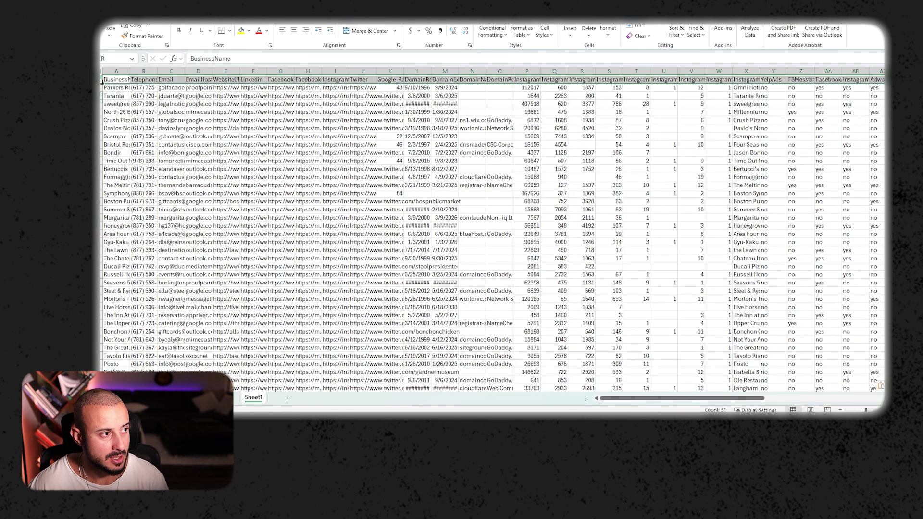
{"action": "left_click", "coordinate": [686, 32]}
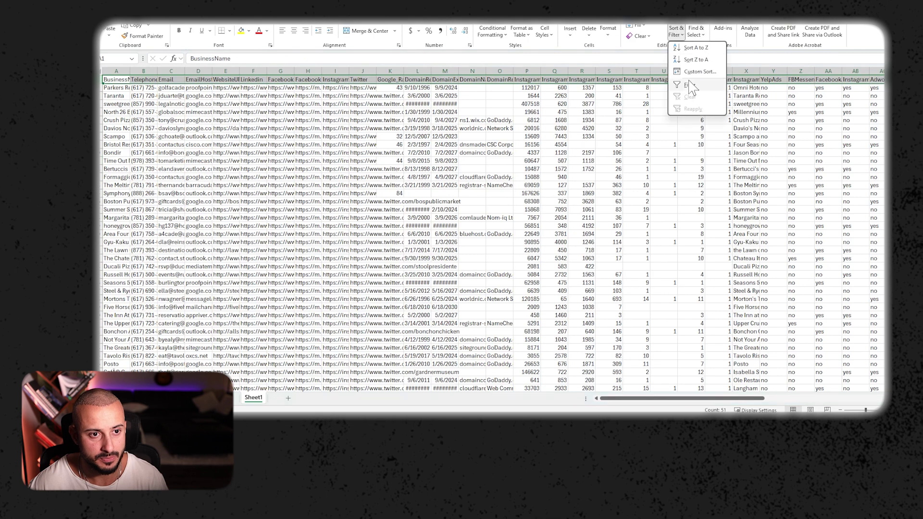
{"action": "left_click", "coordinate": [693, 88]}
{"action": "left_click", "coordinate": [181, 80]}
{"action": "left_click", "coordinate": [120, 92]}
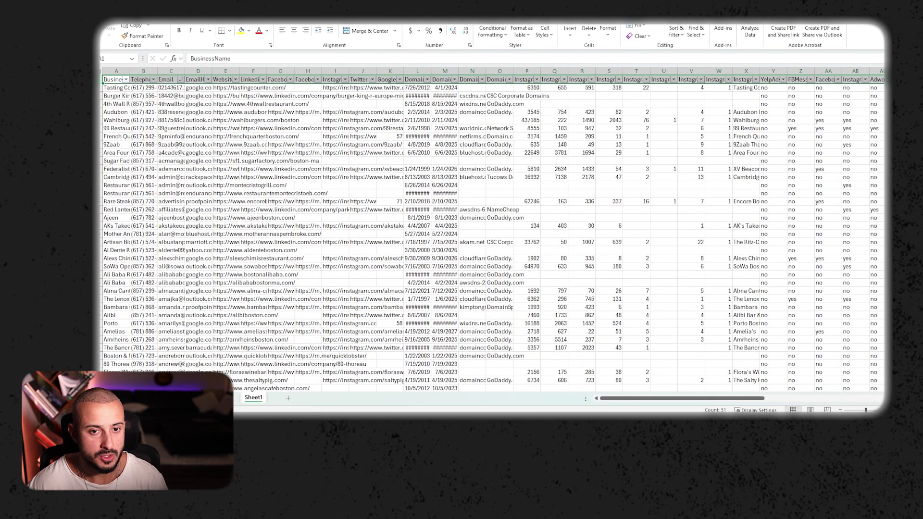
- Go to the last row of the sorted lead list to check how many leads it holds
{"action": "scroll", "coordinate": [480, 231], "scroll_direction": "down", "scroll_amount": 20}
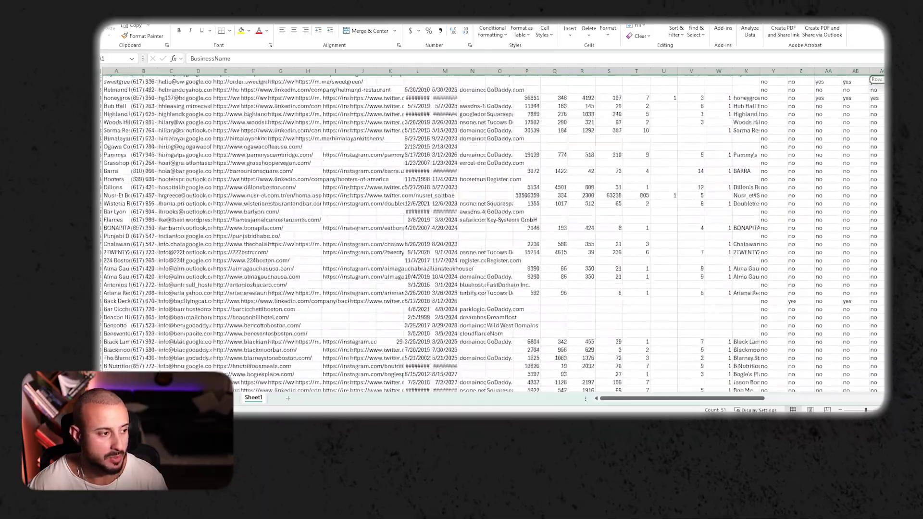
{"action": "scroll", "coordinate": [480, 230], "scroll_direction": "down", "scroll_amount": 20}
{"action": "left_click", "coordinate": [100, 323]}
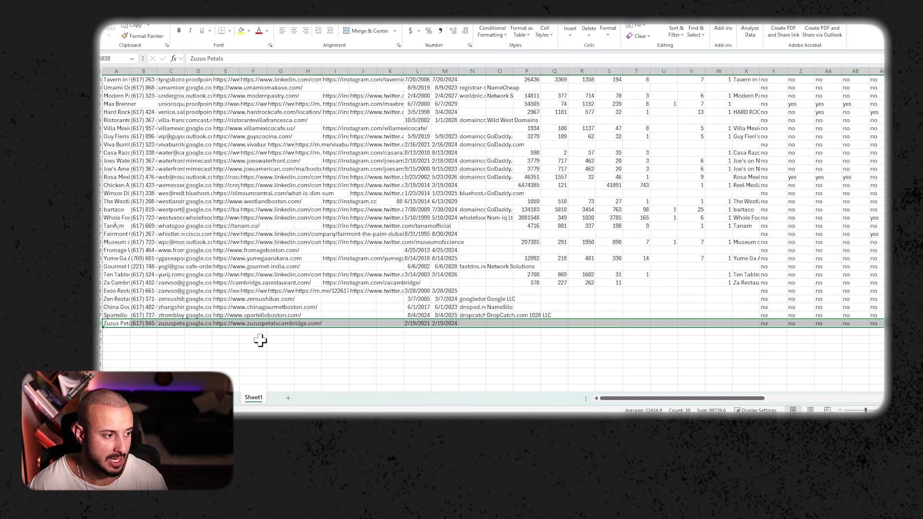
{"action": "scroll", "coordinate": [577, 106], "scroll_direction": "up", "scroll_amount": 20}
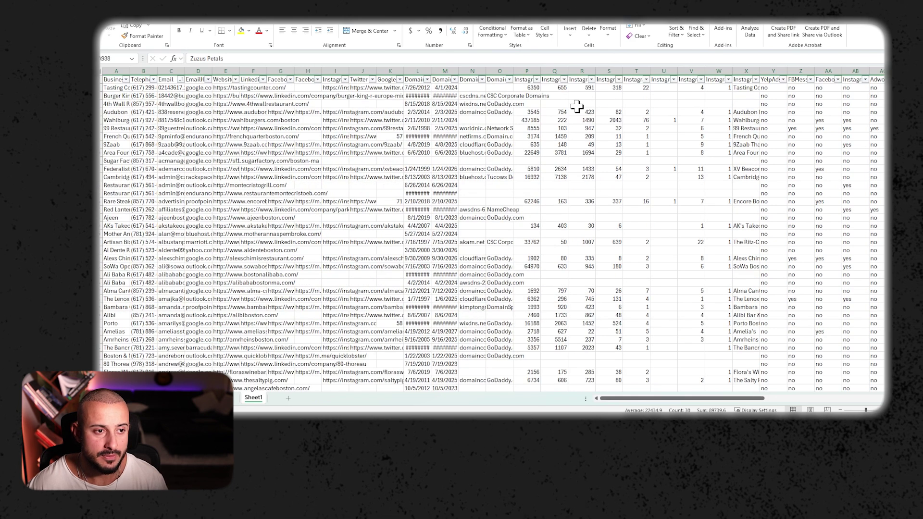
- Sort the leads by the Instagram figures in column P from largest to smallest and look through the list
{"action": "left_click", "coordinate": [537, 80]}
{"action": "left_click", "coordinate": [510, 90]}
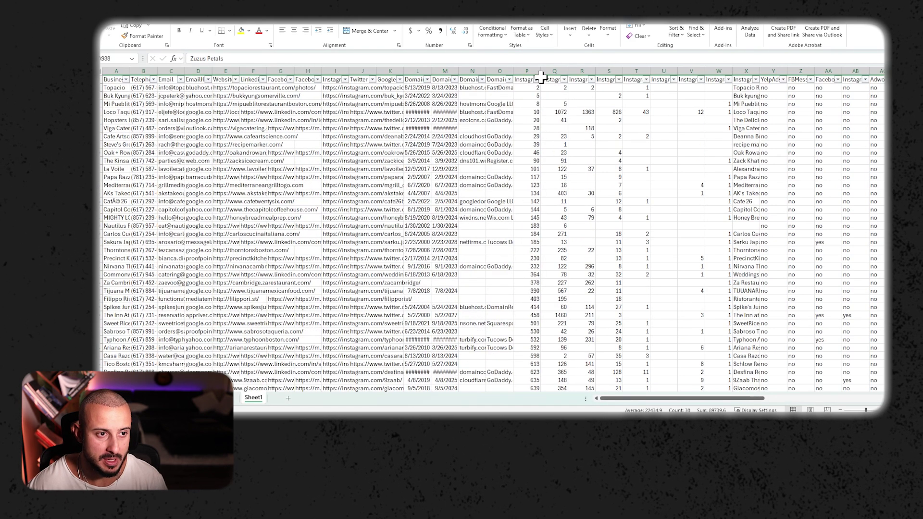
{"action": "left_click", "coordinate": [537, 80]}
{"action": "left_click", "coordinate": [528, 96]}
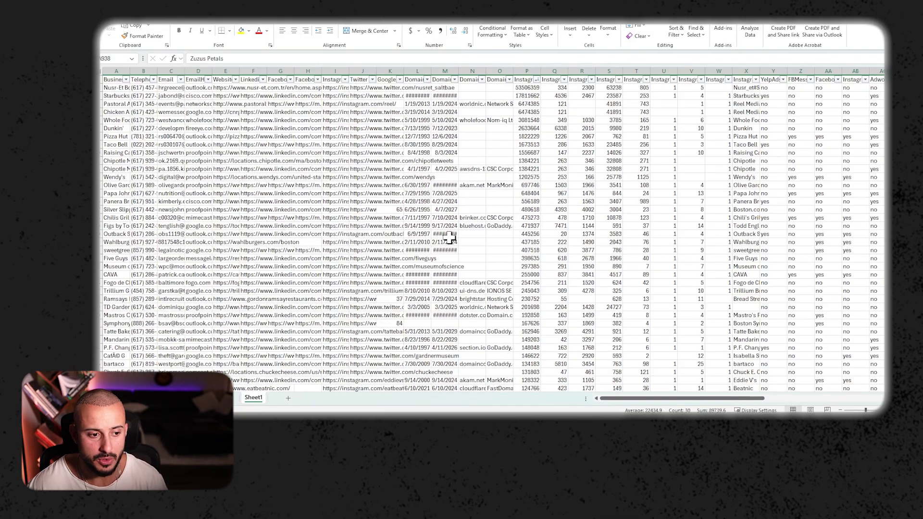
{"action": "scroll", "coordinate": [452, 242], "scroll_direction": "down", "scroll_amount": 20}
{"action": "scroll", "coordinate": [454, 243], "scroll_direction": "up", "scroll_amount": 10}
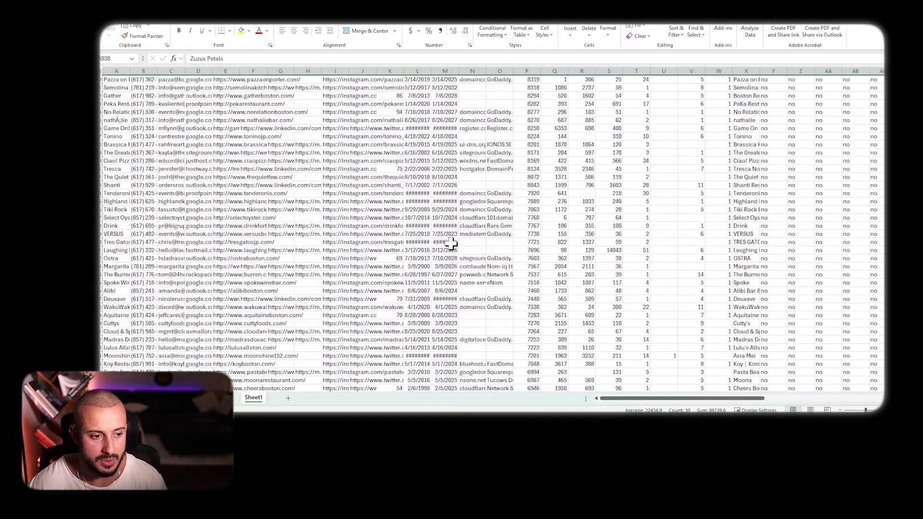
{"action": "scroll", "coordinate": [533, 270], "scroll_direction": "up", "scroll_amount": 20}
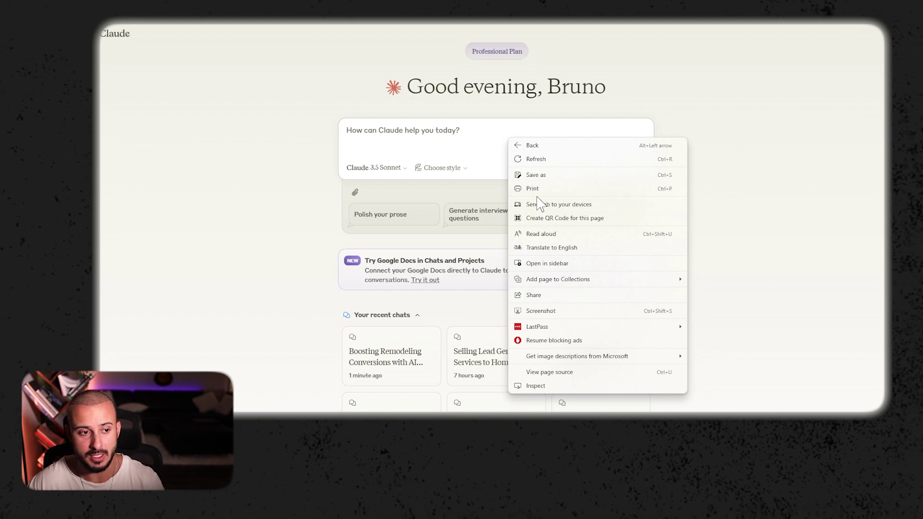
- Paste the outreach email prompt for remodeling companies into a new chat and add a paragraph starting "Keep in mind the avatar of the typical remodeling company"
{"action": "left_click", "coordinate": [428, 136]}
{"action": "key", "text": "ctrl+v"}
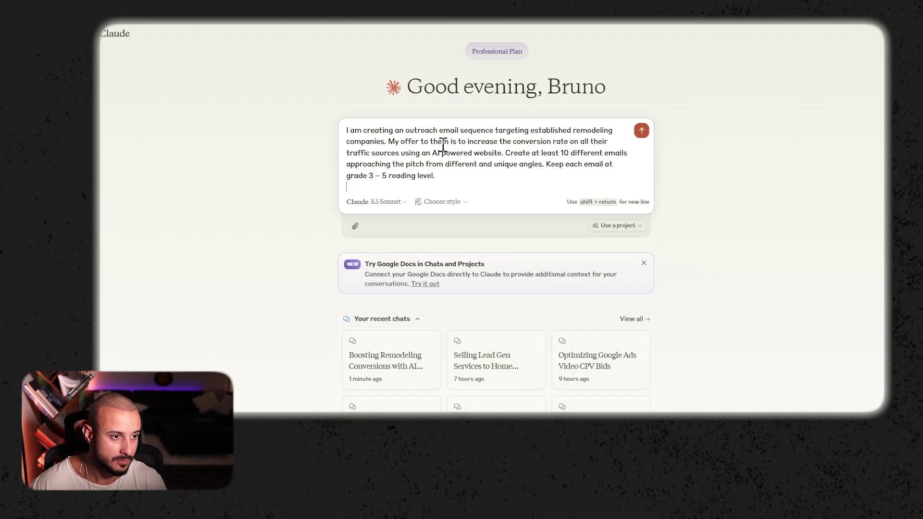
{"action": "key", "text": "shift+Return"}
{"action": "key", "text": "shift+Return"}
{"action": "type", "text": "Keep in mind the avatar of the"}
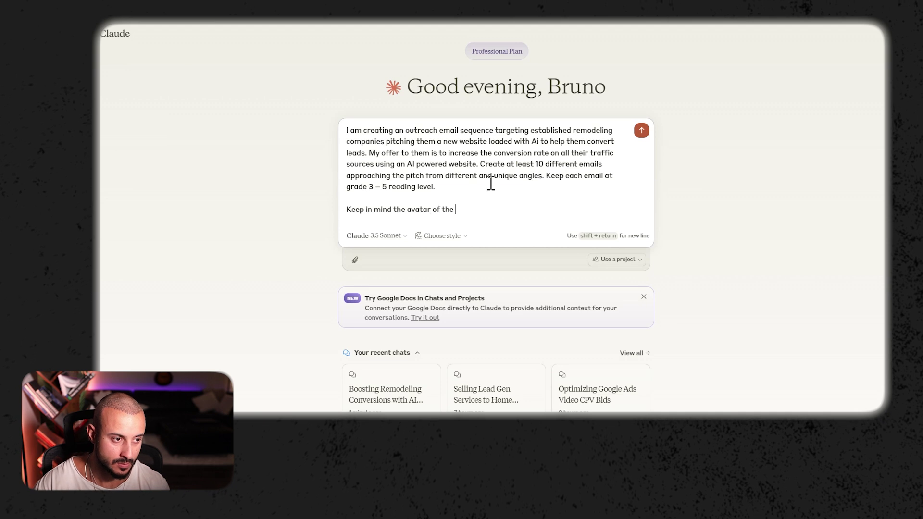
{"action": "type", "text": " typical remodeling company, what they love about mark"}
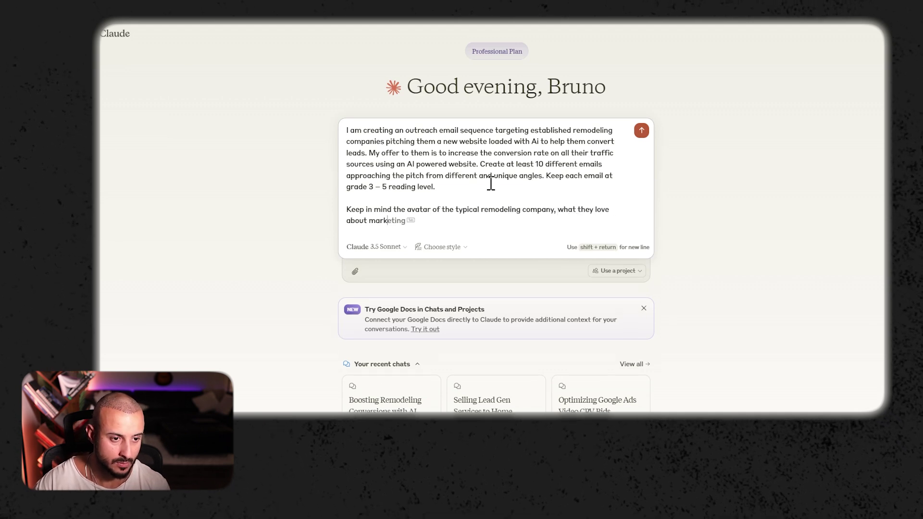
- Replace the marketing clause with "Play on their desires and placate their fears while avoiding the things that they hate in the copy" and send the prompt
{"action": "key", "text": "alt+BackSpace"}
{"action": "key", "text": "alt+BackSpace"}
{"action": "key", "text": "alt+BackSpace"}
{"action": "key", "text": "alt+BackSpace"}
{"action": "key", "text": "alt+BackSpace"}
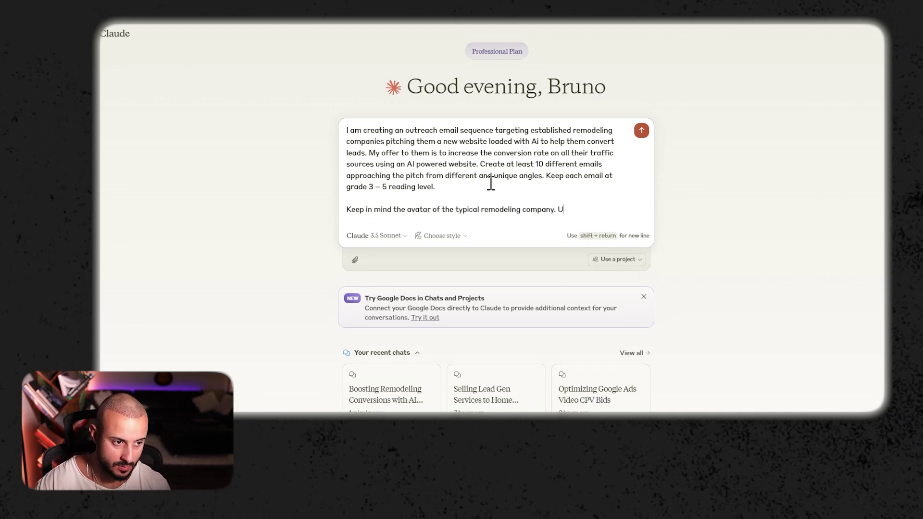
{"action": "type", "text": "n their desires and placate their fears while avoiding the things that they hate in the copy"}
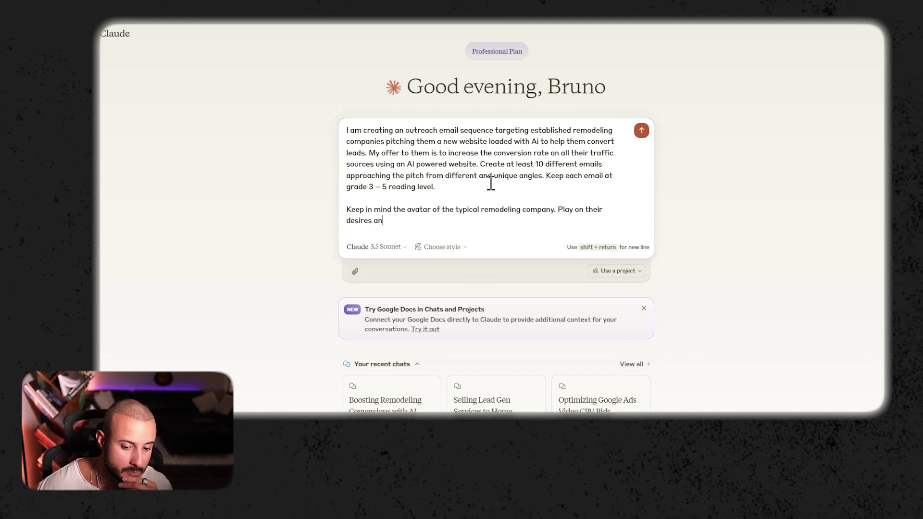
{"action": "key", "text": "Return"}
- Reuse the prompt in ChatGPT without the 10-email request, ending with "Attached are my current emails, improve them based on the context given above"
{"action": "left_click_drag", "start_coordinate": [587, 138], "coordinate": [353, 60]}
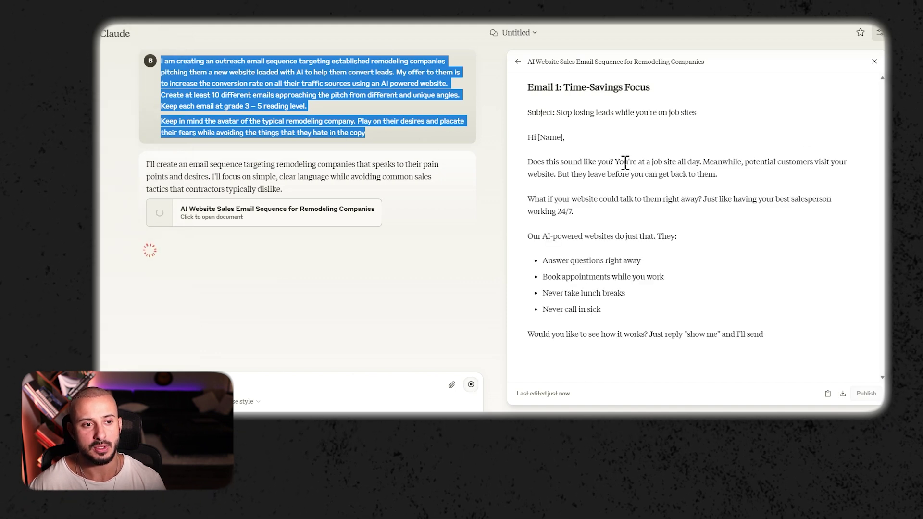
{"action": "right_click", "coordinate": [388, 84]}
{"action": "left_click", "coordinate": [400, 88]}
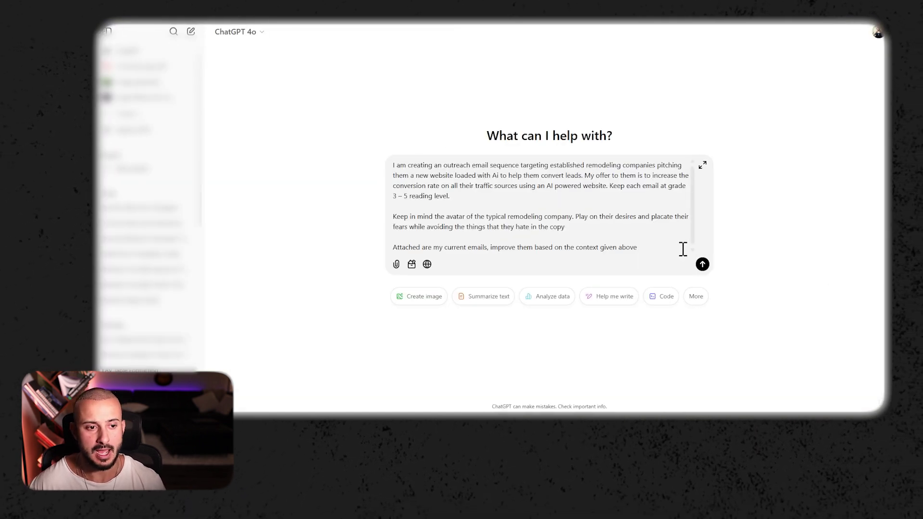
{"action": "left_click_drag", "start_coordinate": [683, 249], "coordinate": [370, 143]}
{"action": "left_click", "coordinate": [553, 238]}
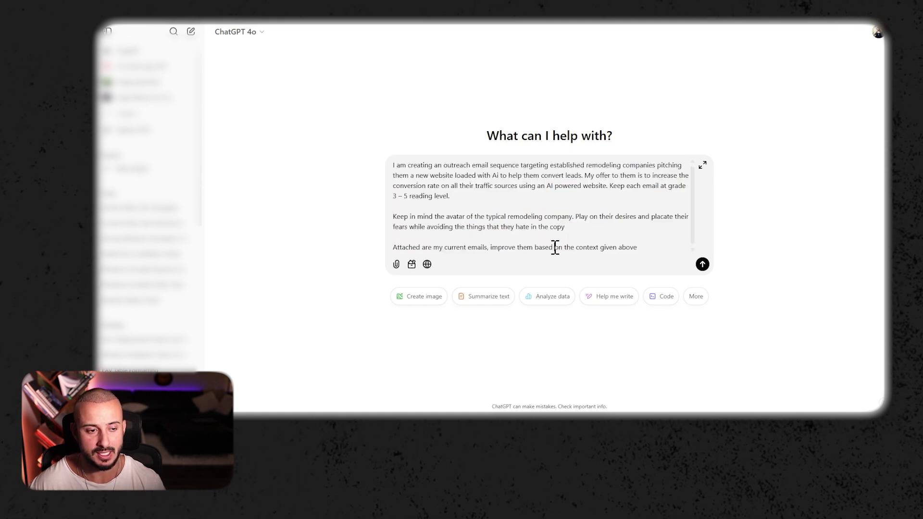
{"action": "triple_click", "coordinate": [556, 248]}
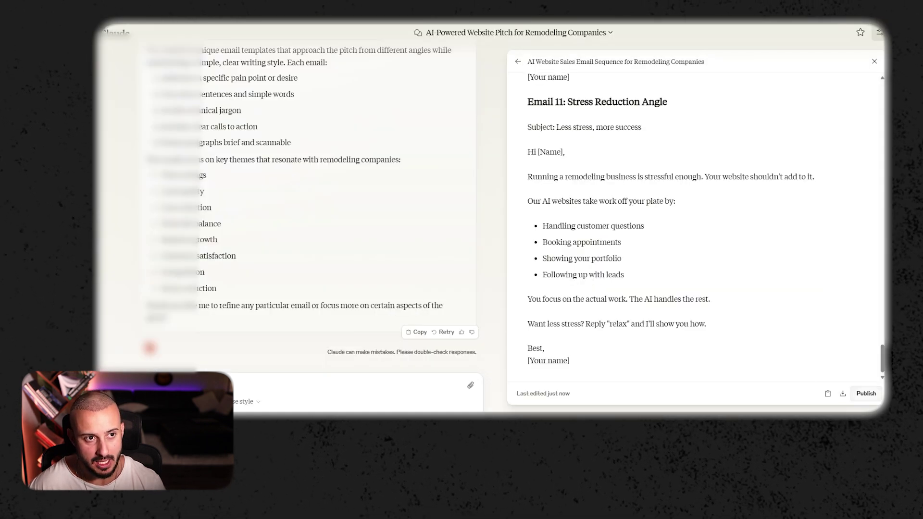
- Copy the finished email sequence from Claude into the ChatGPT prompt, submit it and read the improved emails
{"action": "left_click", "coordinate": [826, 395]}
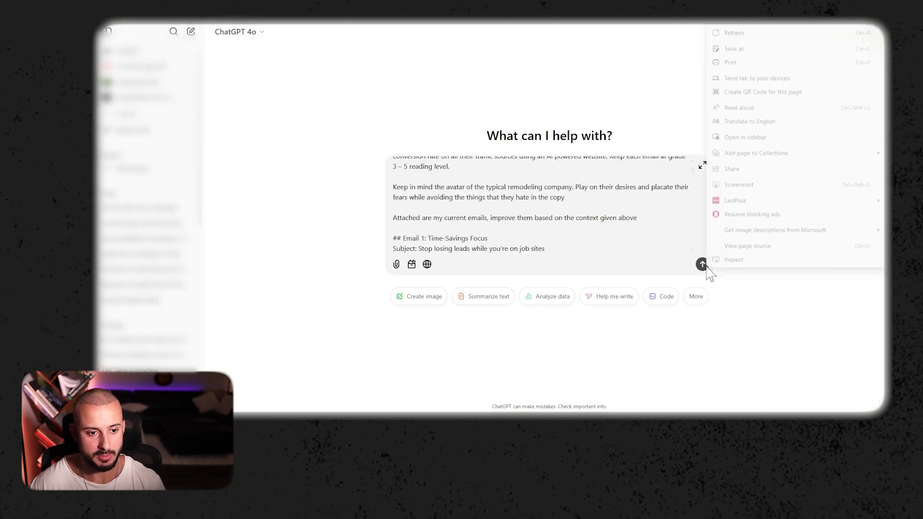
{"action": "left_click", "coordinate": [702, 264]}
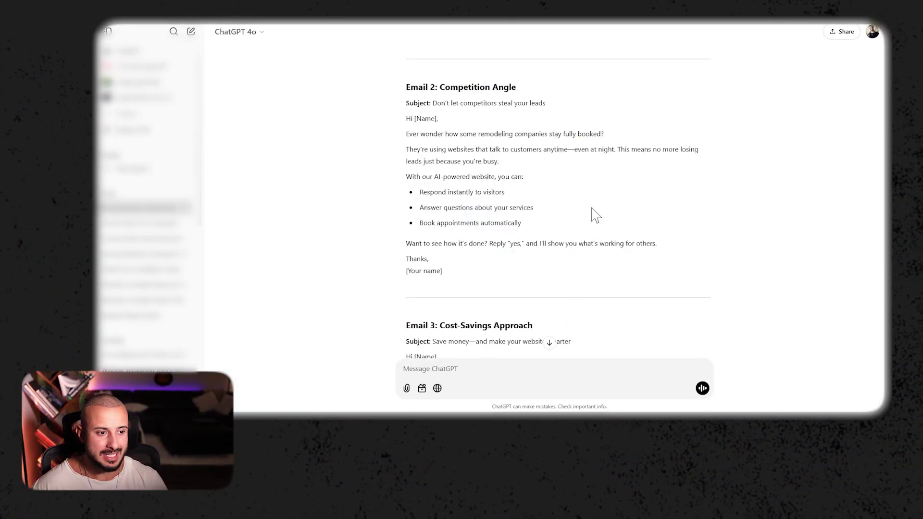
{"action": "scroll", "coordinate": [515, 207], "scroll_direction": "down", "scroll_amount": 5}
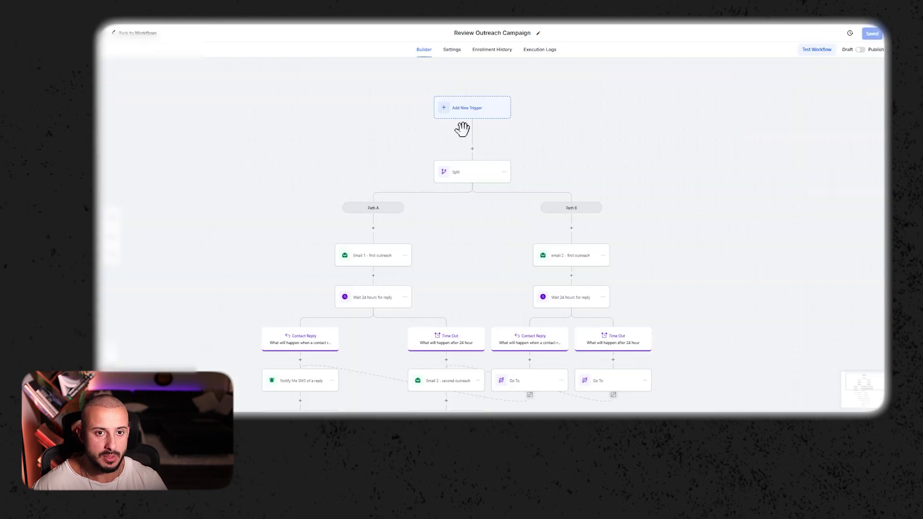
- Switch to the Review Outreach Campaign workflow in GoHighLevel and inspect the settings of its Split action
{"action": "left_click_drag", "start_coordinate": [585, 161], "coordinate": [419, 268]}
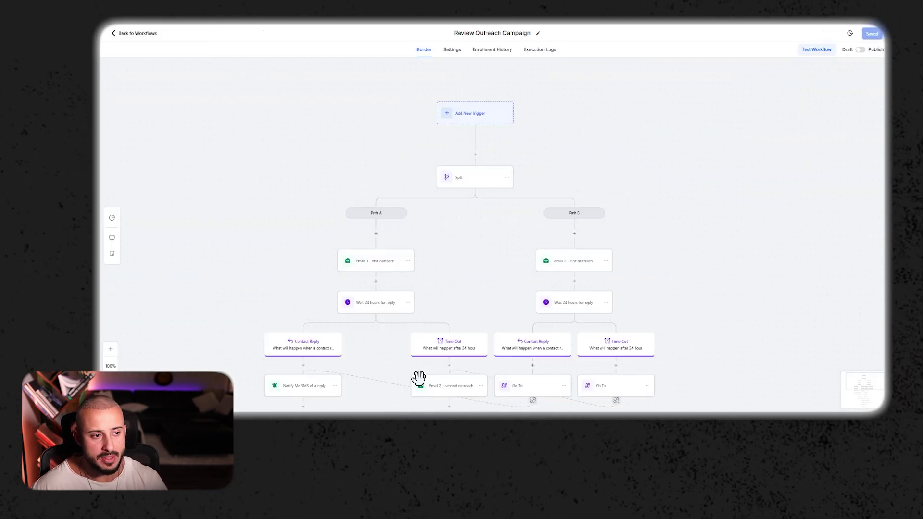
{"action": "left_click_drag", "start_coordinate": [476, 237], "coordinate": [476, 202]}
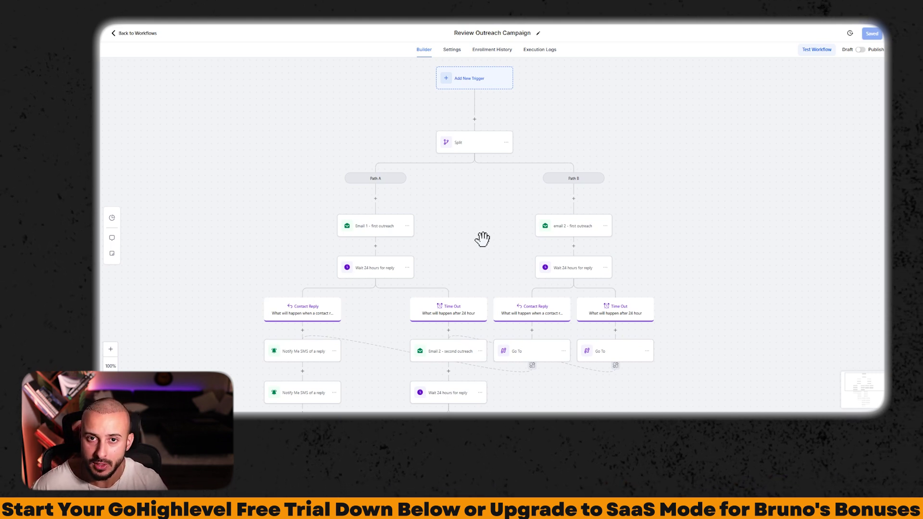
{"action": "scroll", "coordinate": [480, 226], "scroll_direction": "down", "scroll_amount": 1}
{"action": "scroll", "coordinate": [473, 154], "scroll_direction": "up", "scroll_amount": 1}
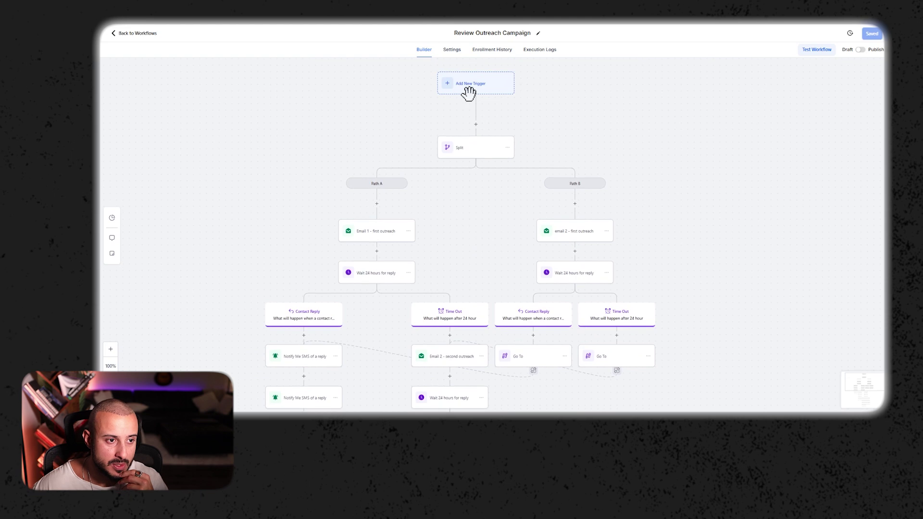
{"action": "scroll", "coordinate": [490, 214], "scroll_direction": "down", "scroll_amount": 1}
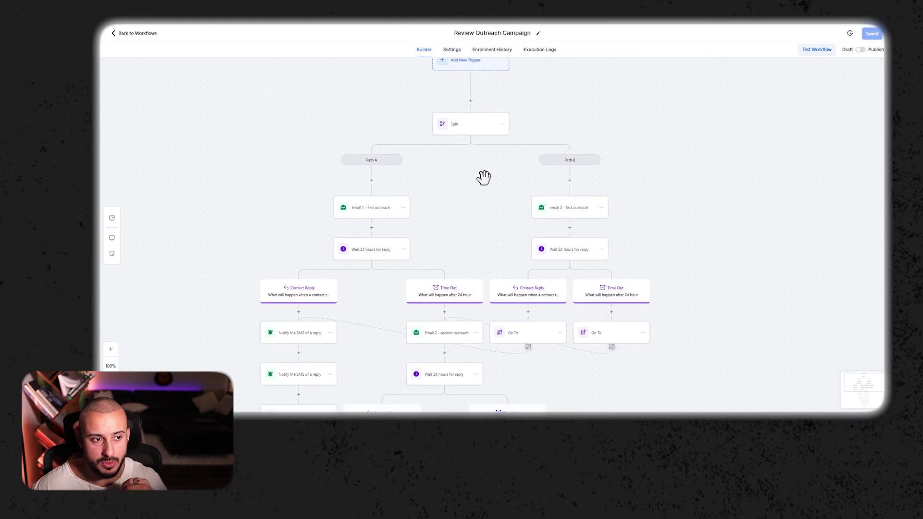
{"action": "left_click", "coordinate": [467, 135]}
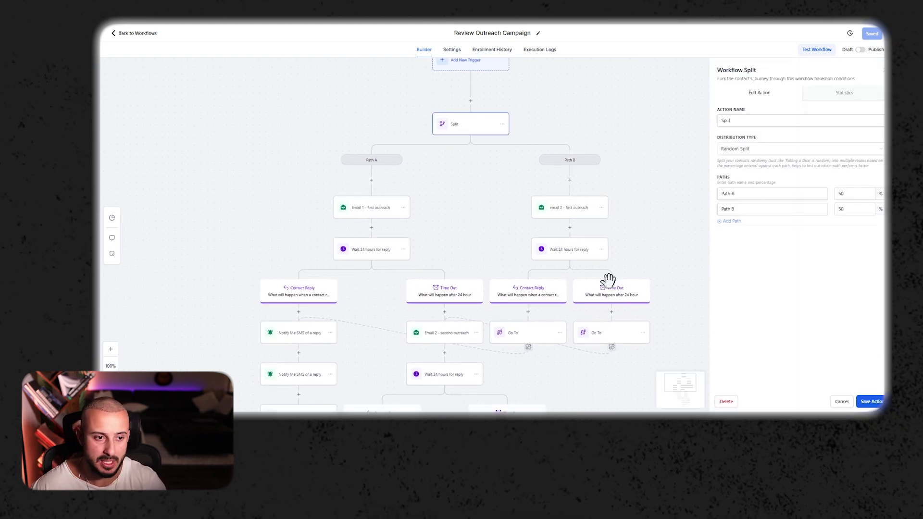
{"action": "left_click", "coordinate": [447, 238]}
- Examine the workflow's outreach emails, wait periods, reply notifications and tags through to the final email branch
{"action": "scroll", "coordinate": [488, 198], "scroll_direction": "down", "scroll_amount": 2}
{"action": "scroll", "coordinate": [489, 197], "scroll_direction": "down", "scroll_amount": 1}
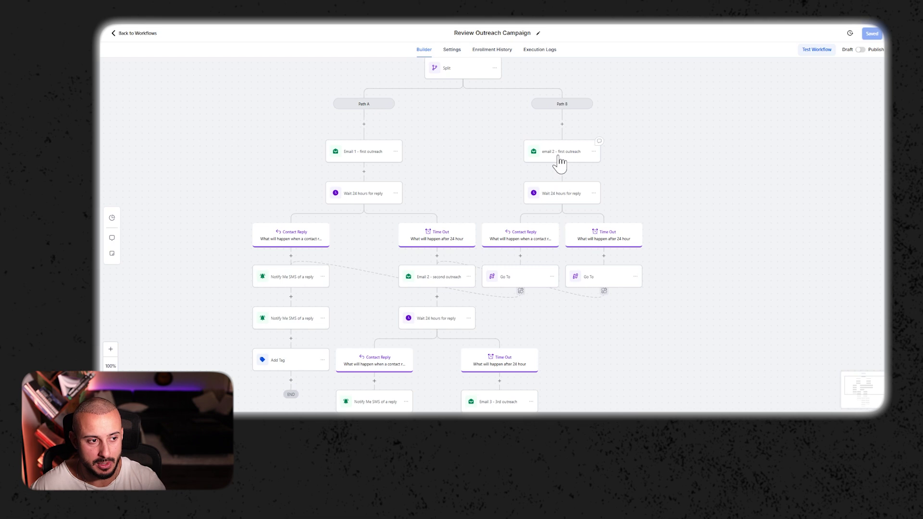
{"action": "scroll", "coordinate": [569, 284], "scroll_direction": "down", "scroll_amount": 3}
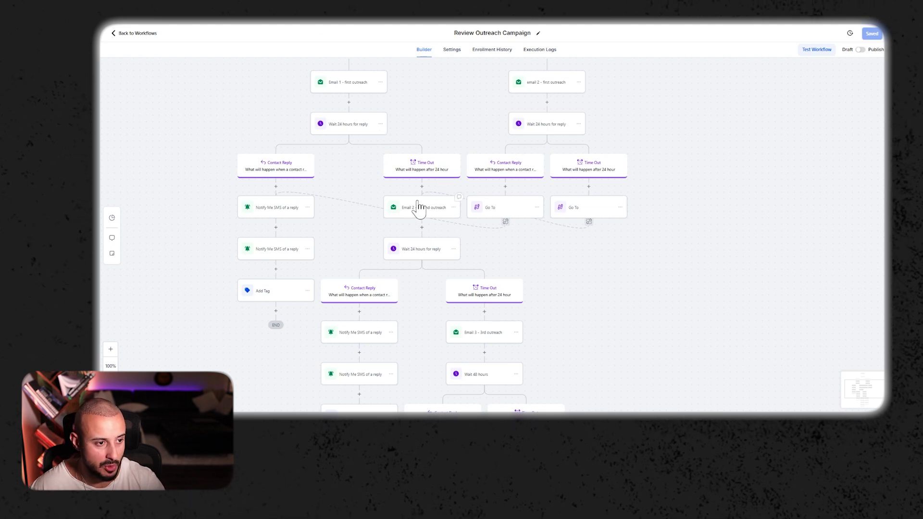
{"action": "scroll", "coordinate": [418, 315], "scroll_direction": "down", "scroll_amount": 3}
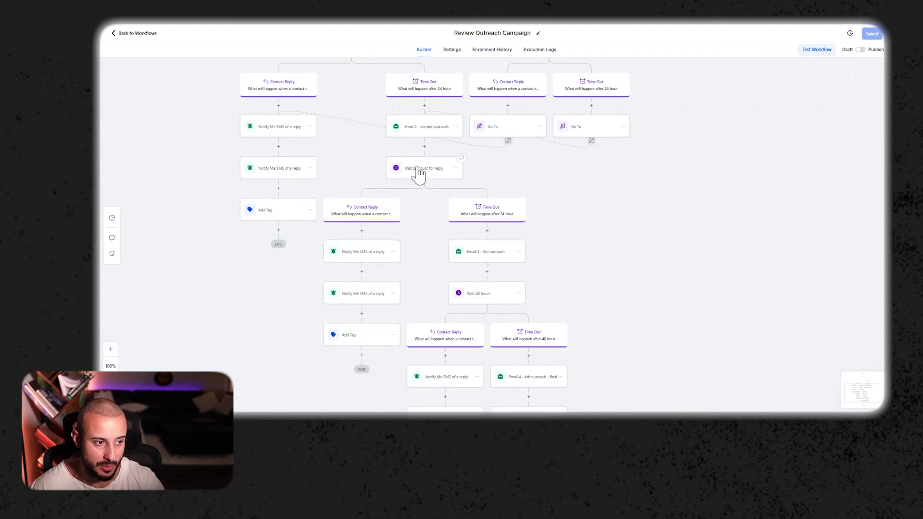
{"action": "scroll", "coordinate": [419, 174], "scroll_direction": "down", "scroll_amount": 2}
{"action": "scroll", "coordinate": [423, 196], "scroll_direction": "down", "scroll_amount": 2}
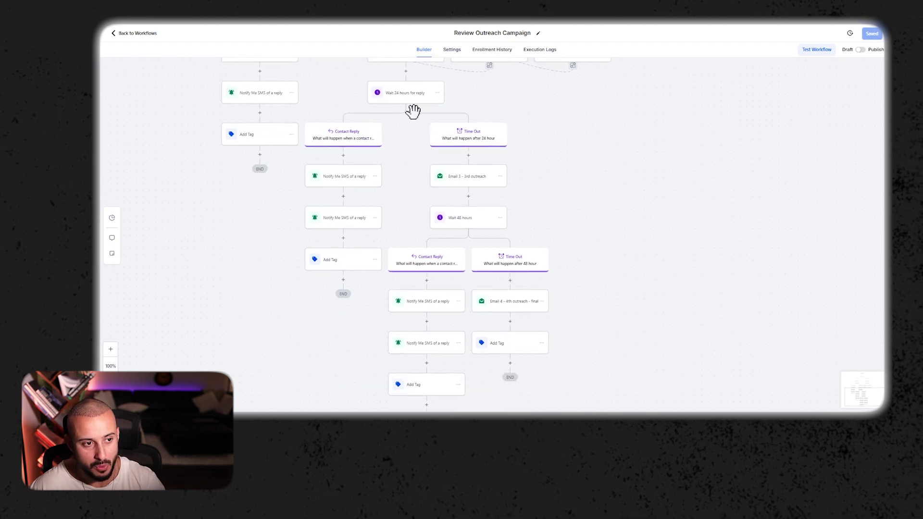
{"action": "scroll", "coordinate": [422, 138], "scroll_direction": "down", "scroll_amount": 2}
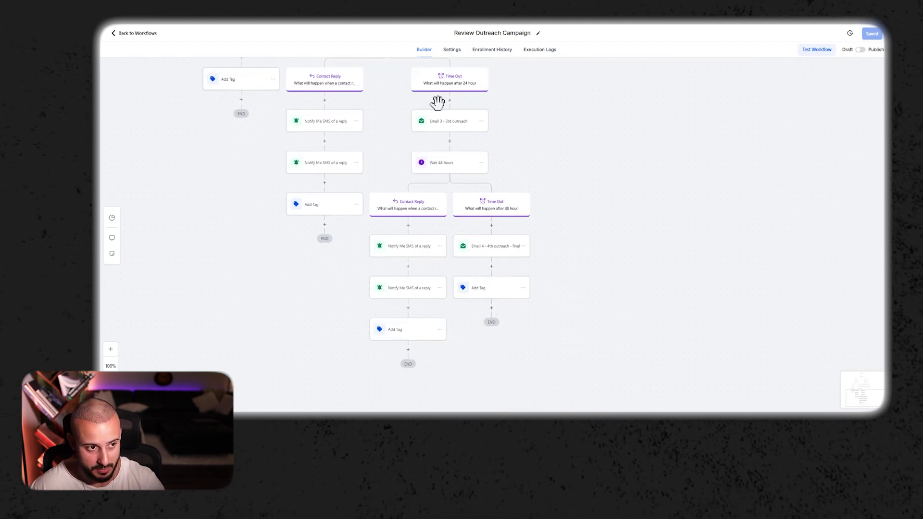
{"action": "scroll", "coordinate": [394, 159], "scroll_direction": "down", "scroll_amount": 2}
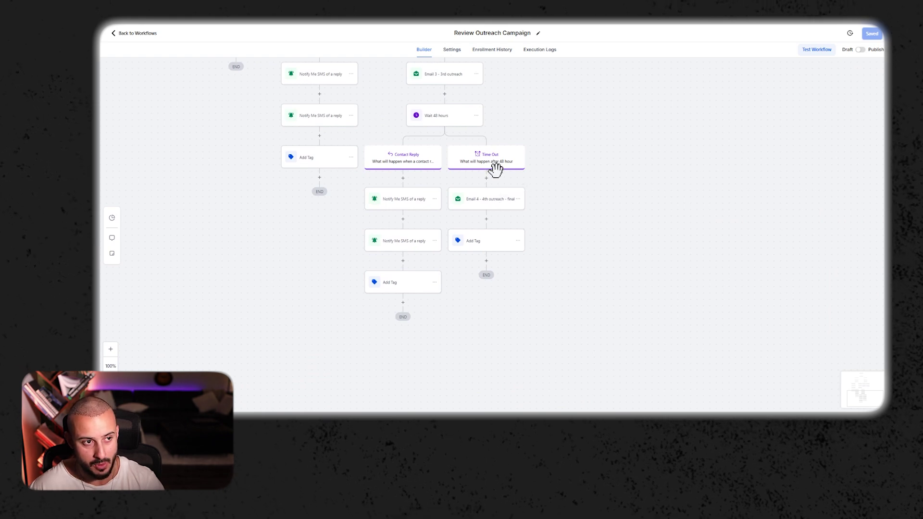
{"action": "scroll", "coordinate": [495, 168], "scroll_direction": "up", "scroll_amount": 6}
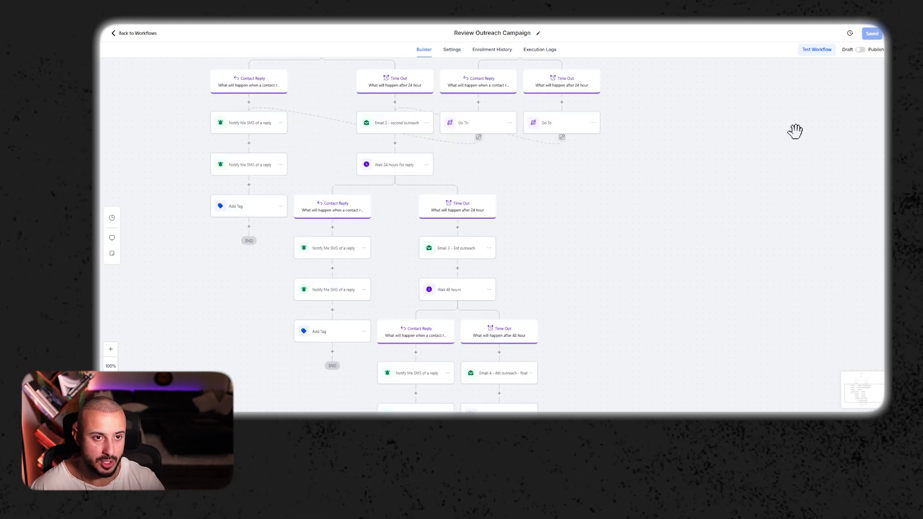
- Switch to ChatGPT and read through the remaining improved outreach emails
{"action": "key", "text": "ctrl+Tab"}
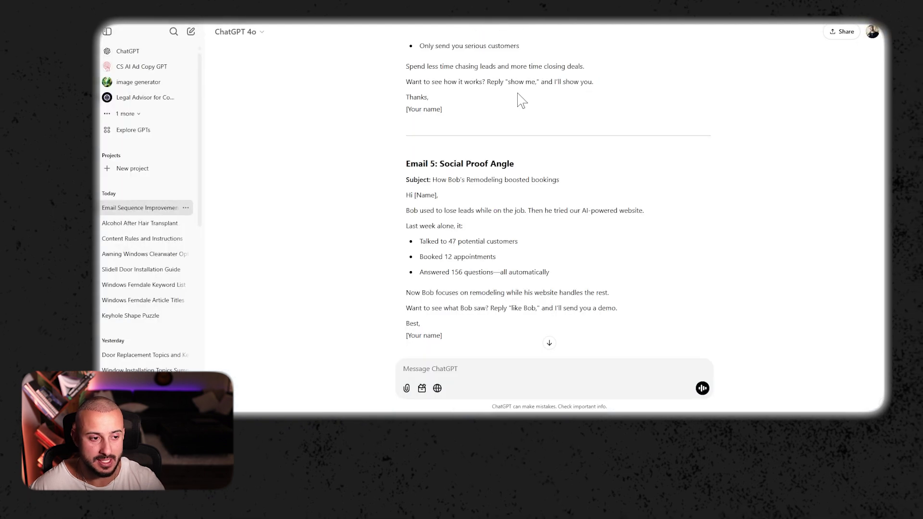
{"action": "scroll", "coordinate": [563, 252], "scroll_direction": "down", "scroll_amount": 8}
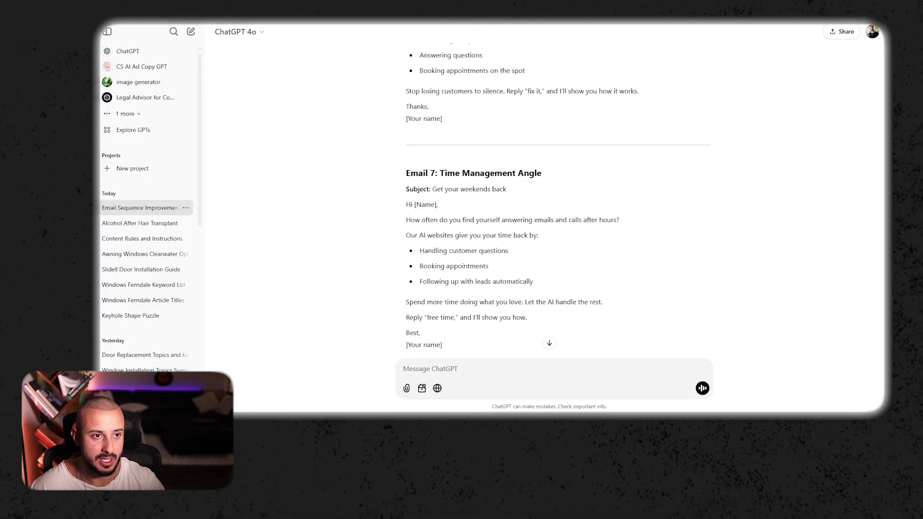
- Look at the file upload dialog for importing contacts in GoHighLevel, dismiss the new import offer and cancel the import
{"action": "key", "text": "ctrl+Tab"}
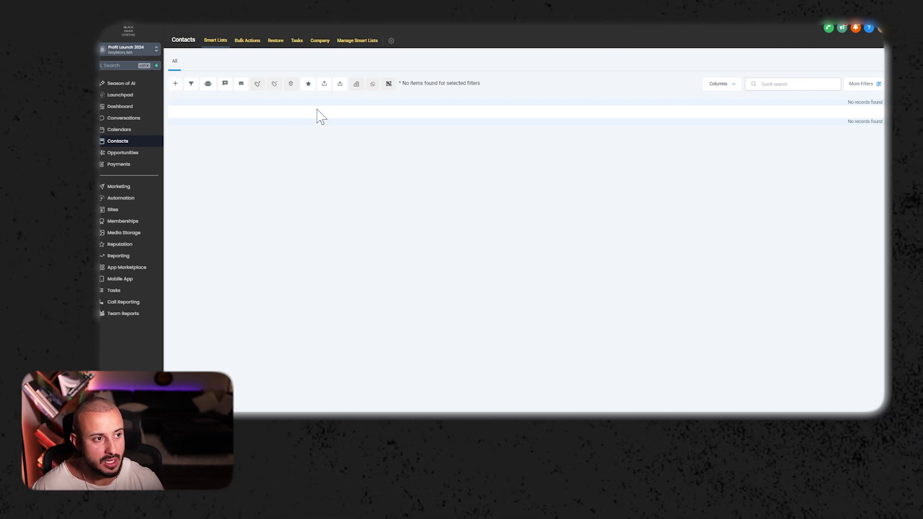
{"action": "left_click", "coordinate": [340, 84]}
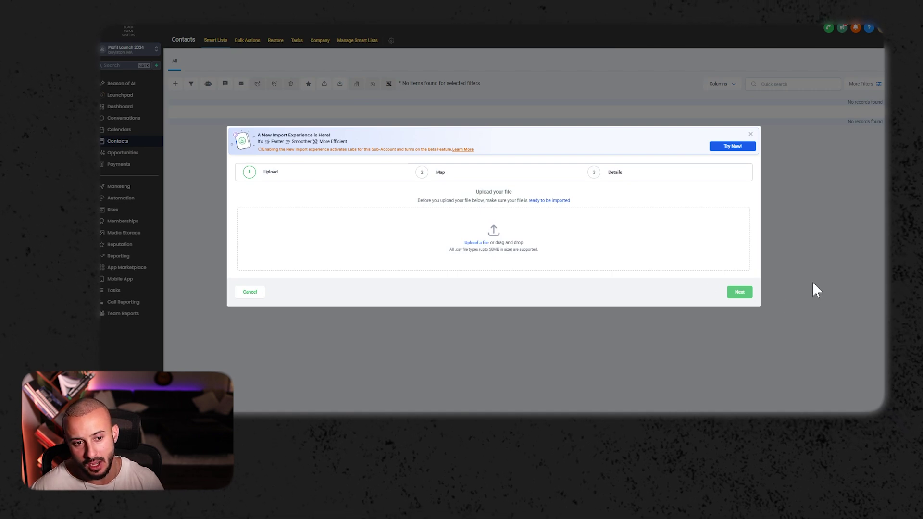
{"action": "left_click", "coordinate": [750, 135]}
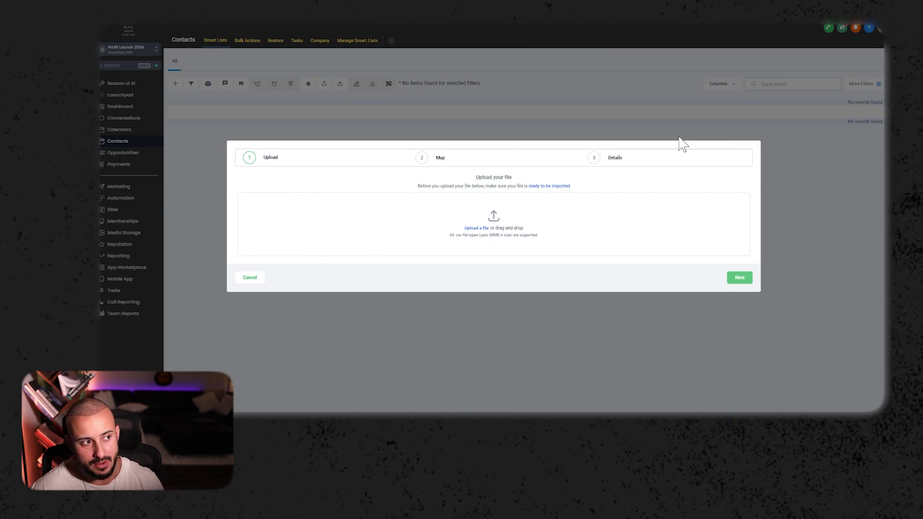
{"action": "left_click", "coordinate": [250, 278]}
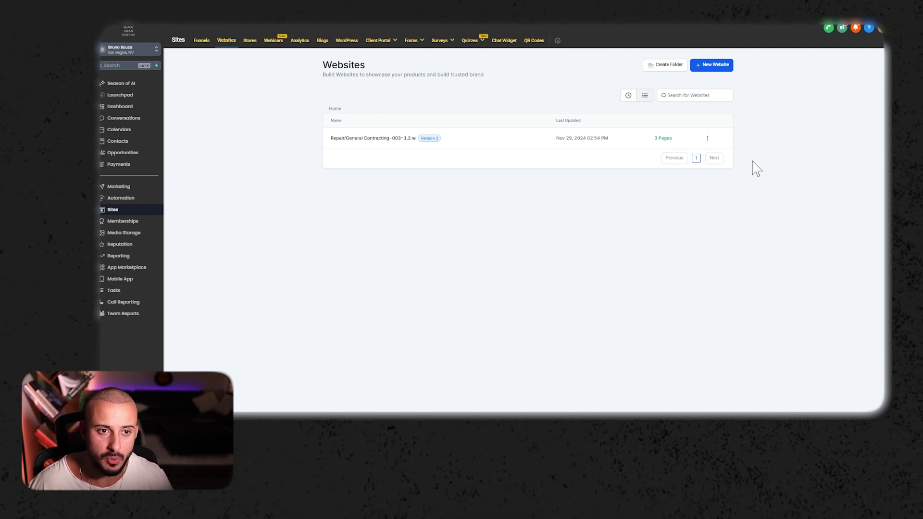
- Start a new website from the prebuilt templates and continue to the template library
{"action": "left_click", "coordinate": [710, 67]}
{"action": "left_click", "coordinate": [458, 222]}
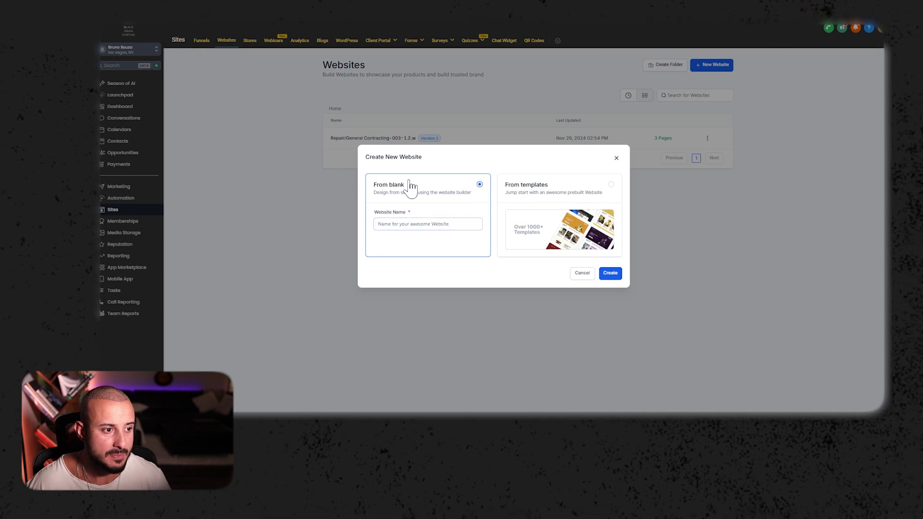
{"action": "left_click", "coordinate": [577, 200]}
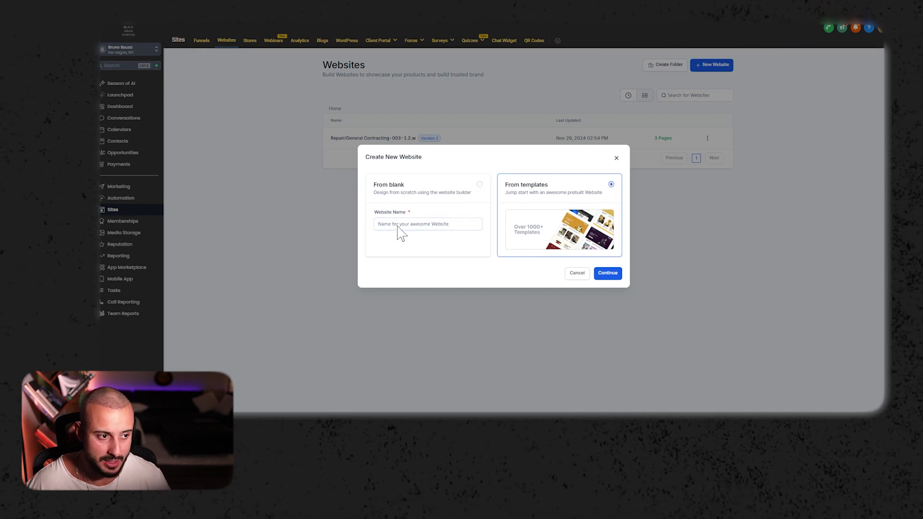
{"action": "left_click", "coordinate": [610, 274]}
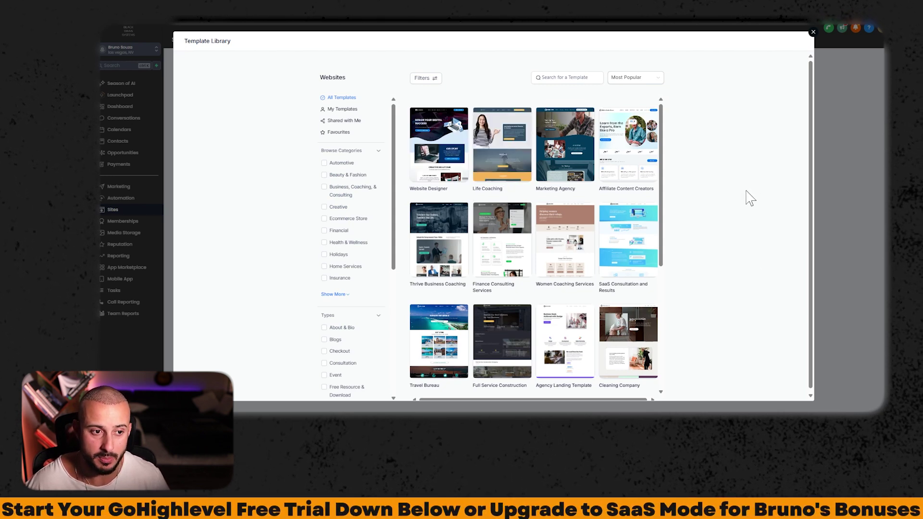
- Filter the website templates to the Marketing Agency category, browse them and choose the Marketing Agency template
{"action": "mouse_move", "coordinate": [556, 117]}
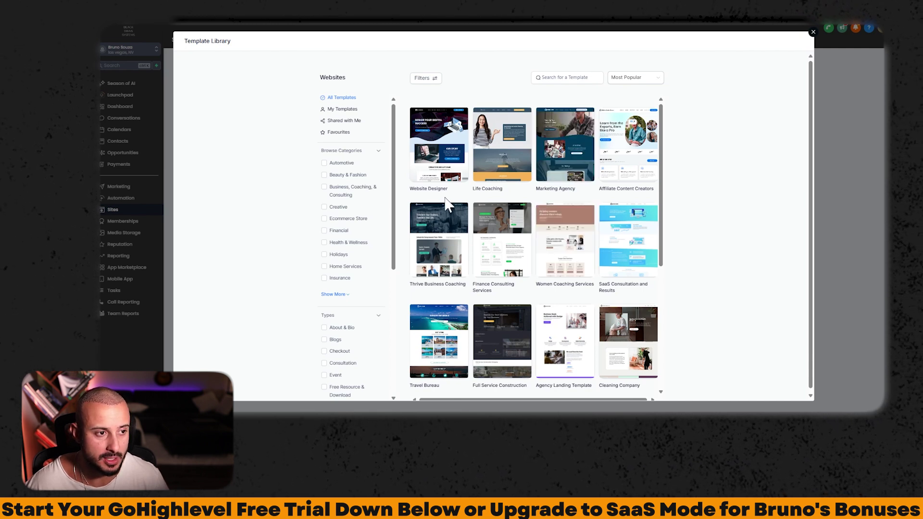
{"action": "left_click", "coordinate": [333, 294]}
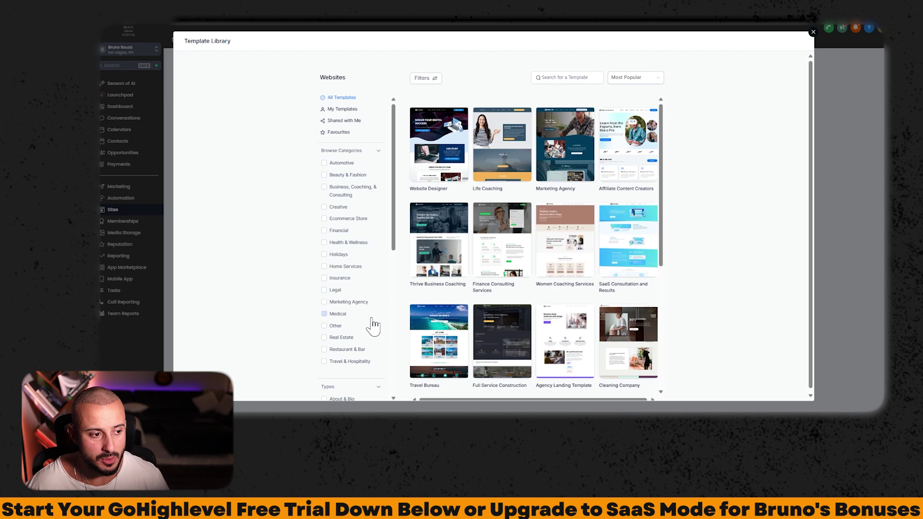
{"action": "left_click", "coordinate": [346, 303]}
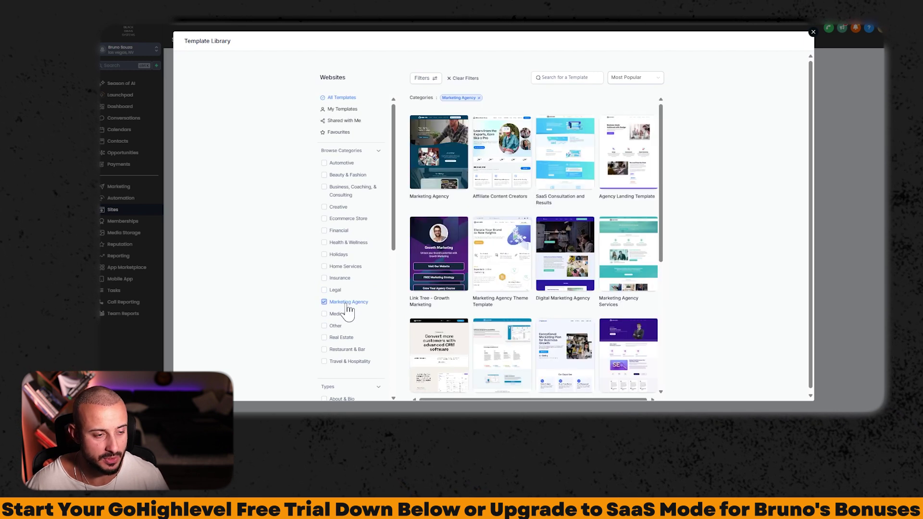
{"action": "scroll", "coordinate": [557, 248], "scroll_direction": "down", "scroll_amount": 5}
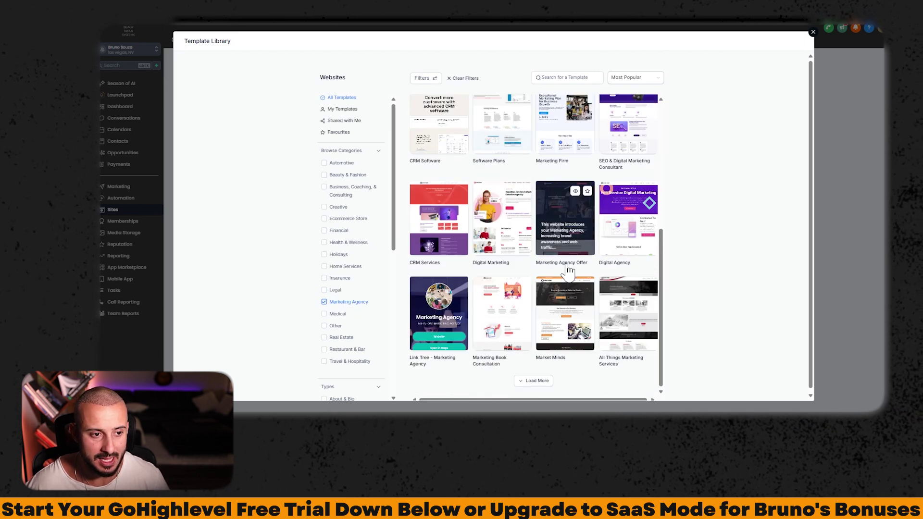
{"action": "scroll", "coordinate": [601, 217], "scroll_direction": "up", "scroll_amount": 5}
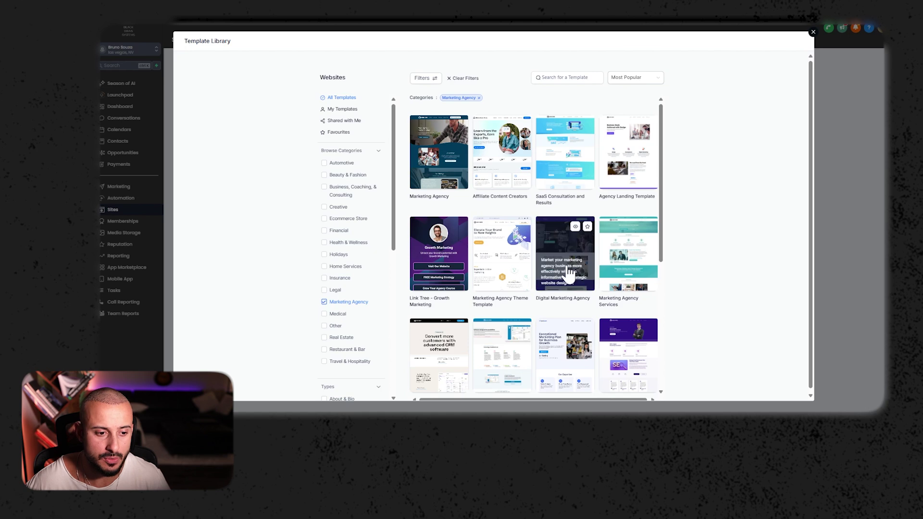
{"action": "scroll", "coordinate": [569, 273], "scroll_direction": "down", "scroll_amount": 5}
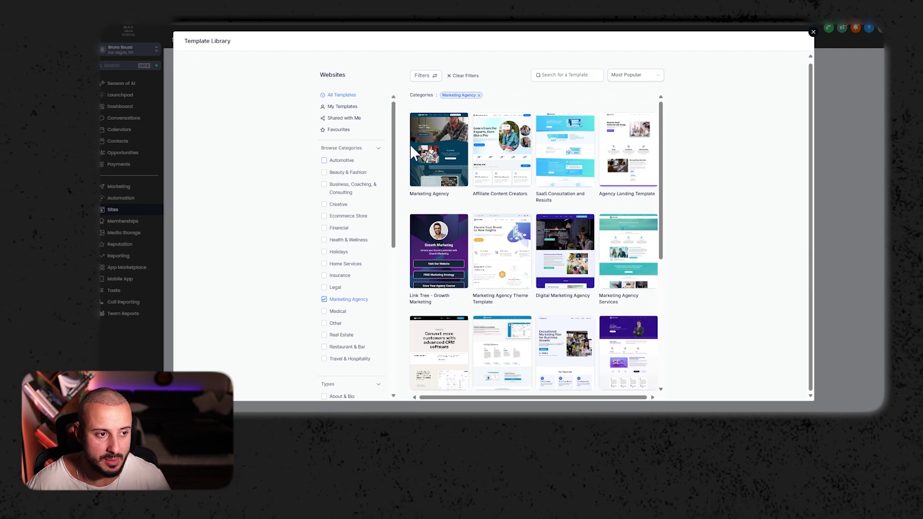
{"action": "left_click", "coordinate": [444, 191]}
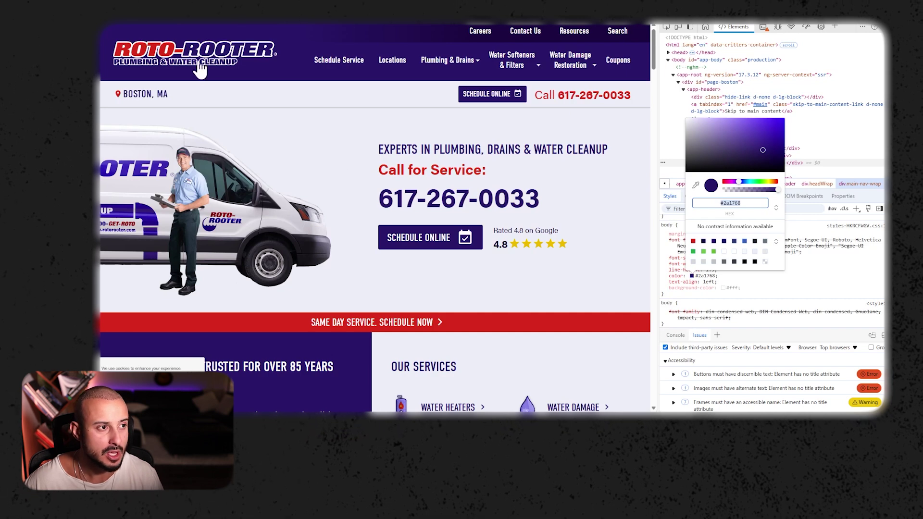
- Inspect the top navigation area of the Roto-Rooter page in the browser's developer tools
{"action": "right_click", "coordinate": [229, 31]}
{"action": "left_click", "coordinate": [274, 281]}
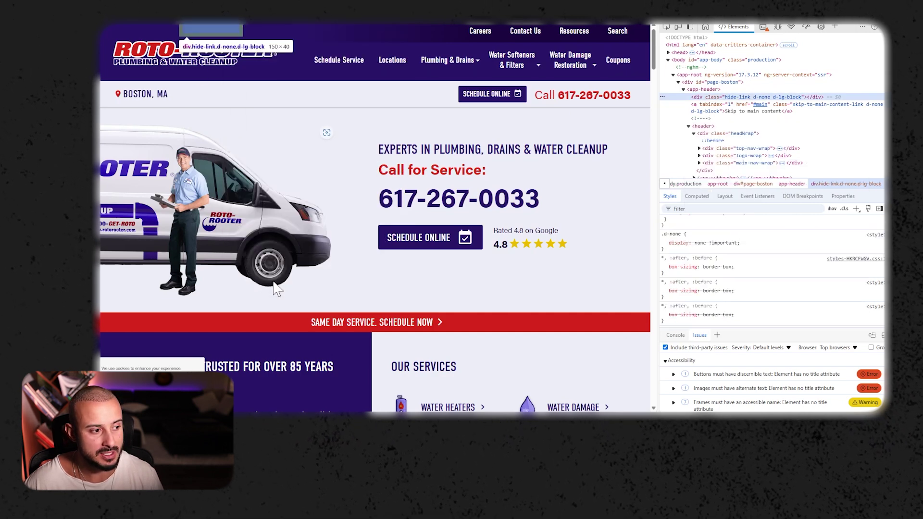
{"action": "right_click", "coordinate": [279, 22]}
{"action": "left_click", "coordinate": [317, 274]}
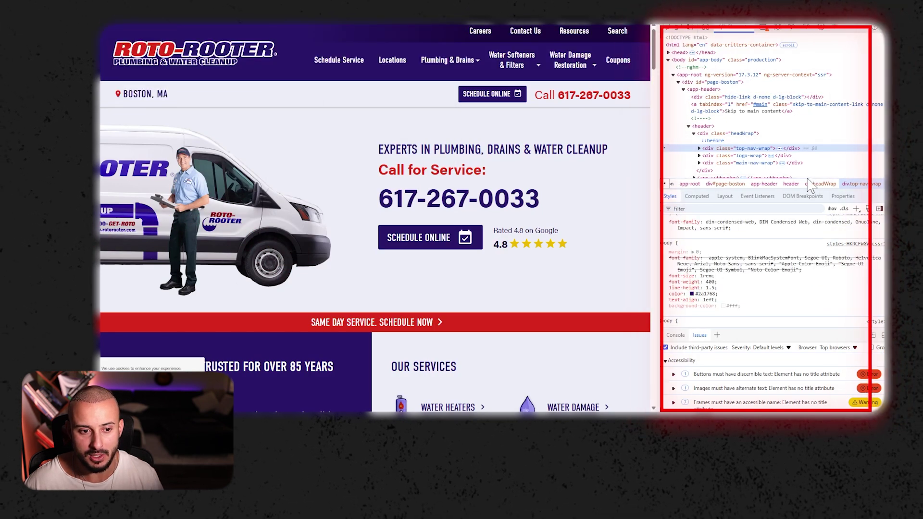
- Sample the red banner color #da291c and the header's dark purple #231056 with the eyedropper from the body text color
{"action": "scroll", "coordinate": [701, 269], "scroll_direction": "up", "scroll_amount": 3}
{"action": "scroll", "coordinate": [702, 291], "scroll_direction": "down", "scroll_amount": 5}
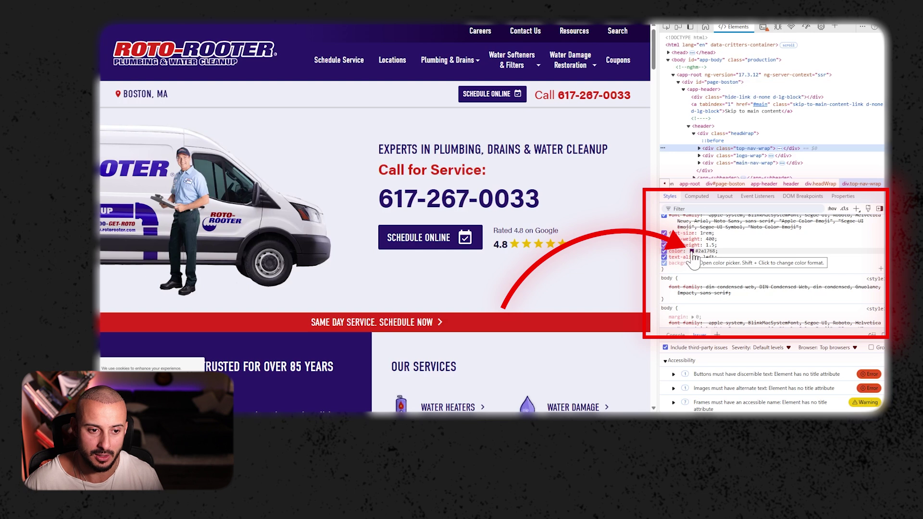
{"action": "left_click", "coordinate": [692, 251]}
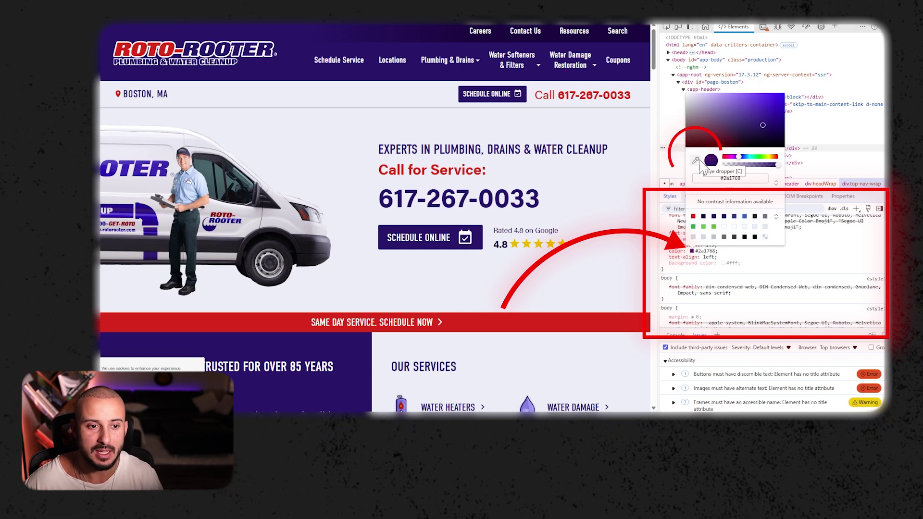
{"action": "left_click", "coordinate": [698, 162]}
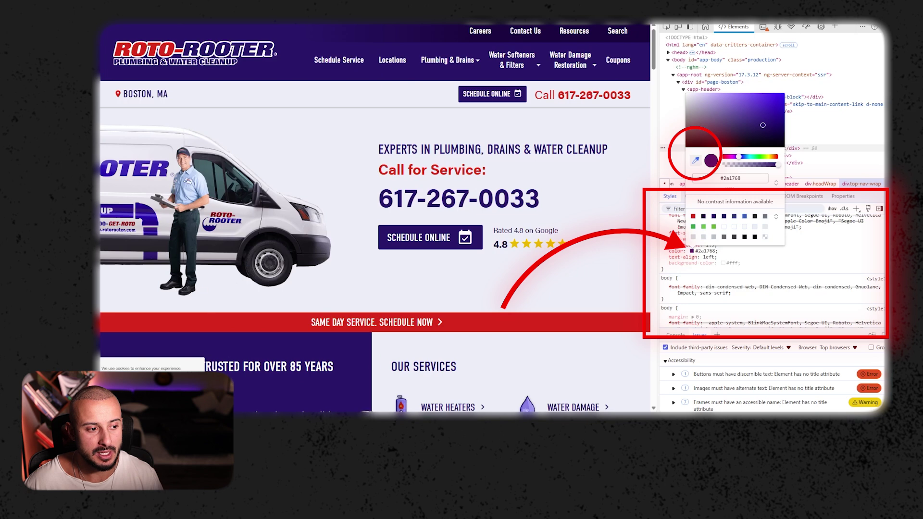
{"action": "left_click", "coordinate": [500, 319]}
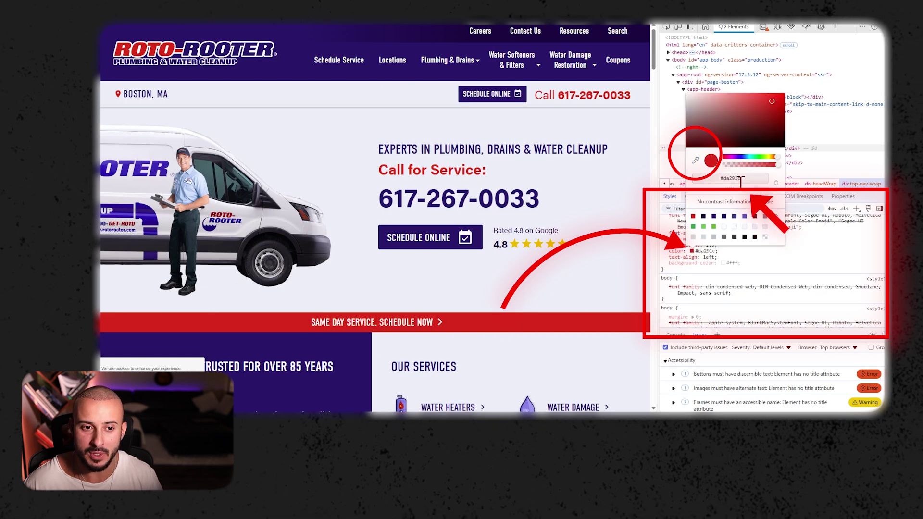
{"action": "left_click", "coordinate": [696, 160]}
{"action": "left_click", "coordinate": [345, 72]}
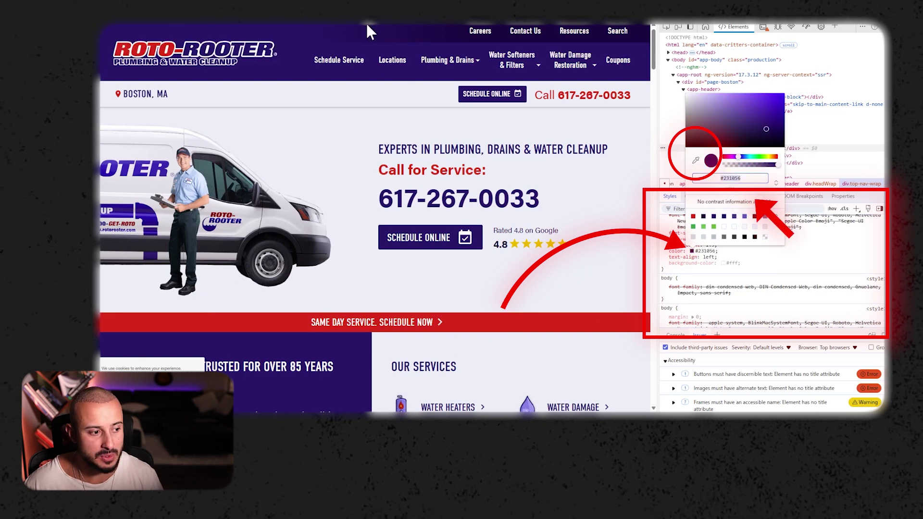
- Look over the rest of the Roto-Rooter page and the template's home page in the GoHighLevel website builder
{"action": "scroll", "coordinate": [339, 225], "scroll_direction": "down", "scroll_amount": 10}
{"action": "scroll", "coordinate": [339, 225], "scroll_direction": "down", "scroll_amount": 12}
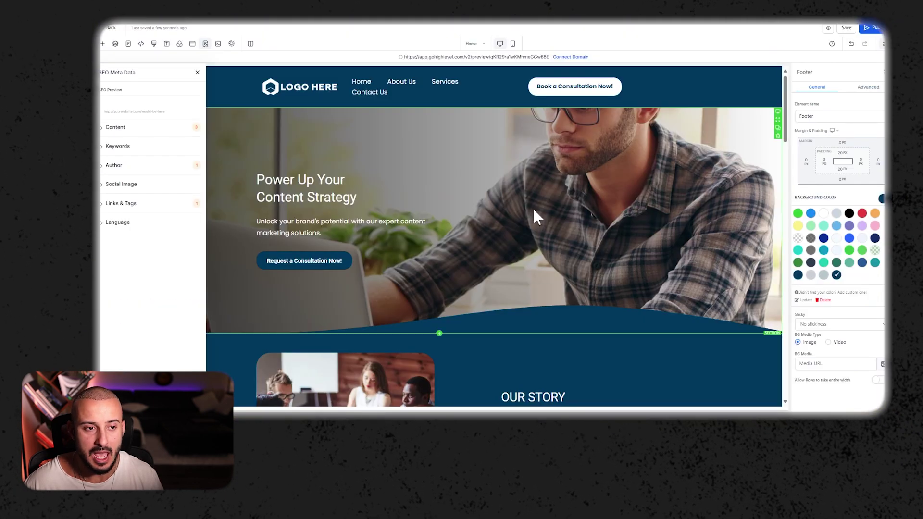
{"action": "scroll", "coordinate": [532, 214], "scroll_direction": "down", "scroll_amount": 7}
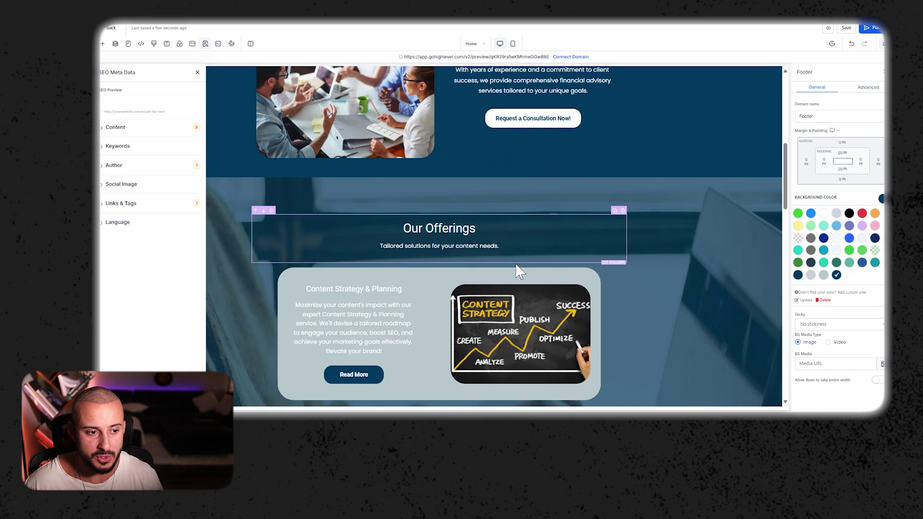
{"action": "scroll", "coordinate": [516, 268], "scroll_direction": "down", "scroll_amount": 10}
{"action": "scroll", "coordinate": [516, 270], "scroll_direction": "up", "scroll_amount": 8}
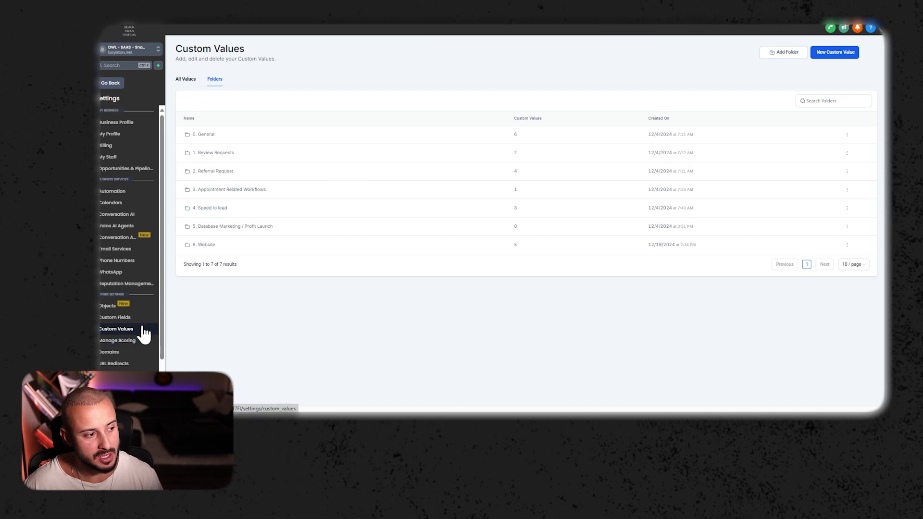
- Set the Website - Primary Color custom value in the 6. Website folder to #231056
{"action": "left_click", "coordinate": [203, 246]}
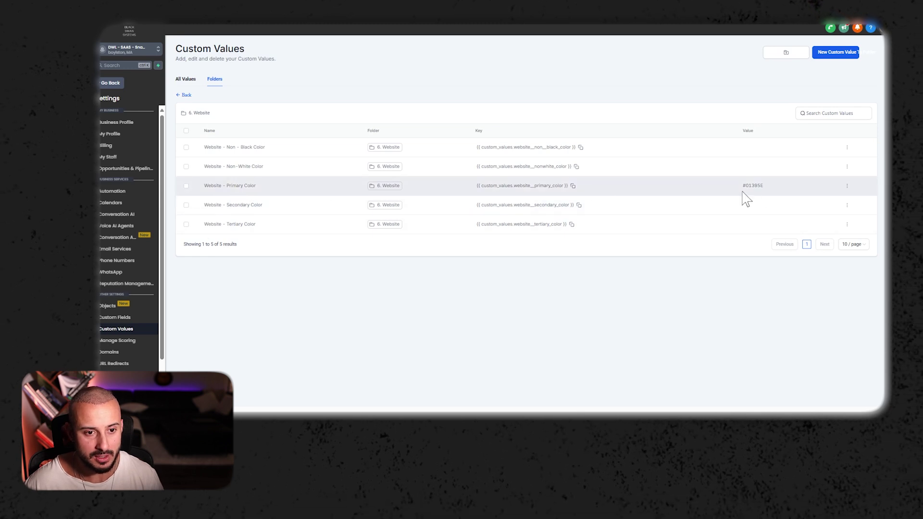
{"action": "left_click", "coordinate": [847, 186]}
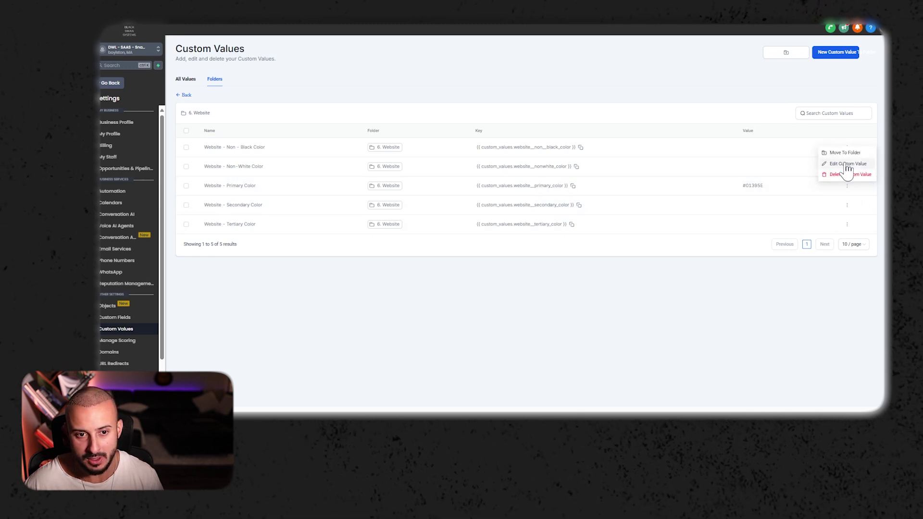
{"action": "left_click", "coordinate": [847, 166]}
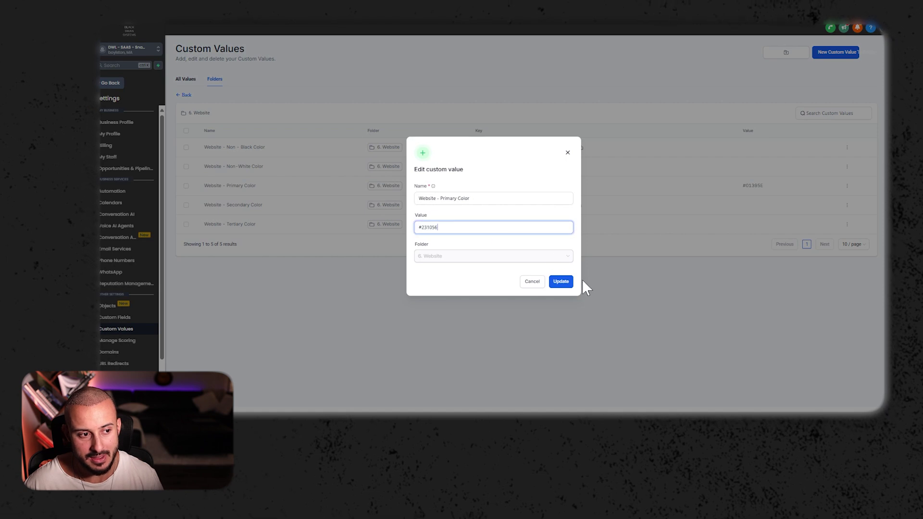
{"action": "left_click", "coordinate": [568, 283]}
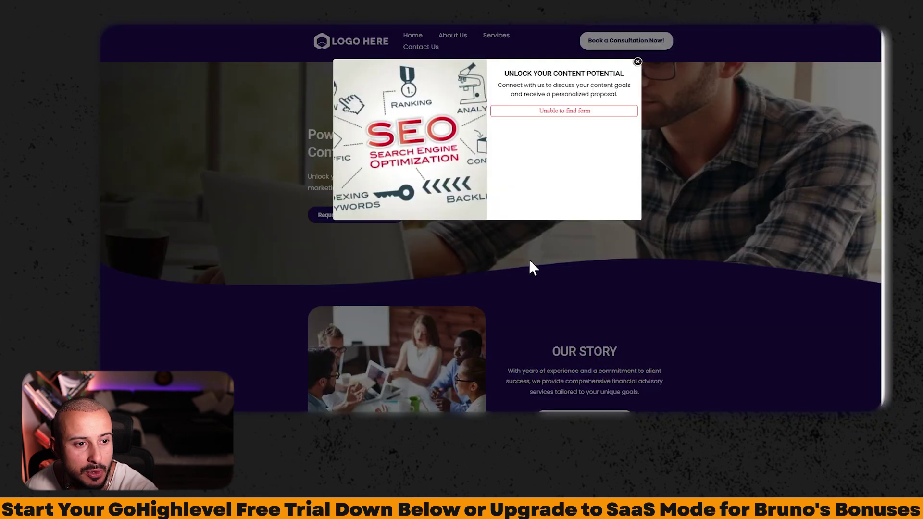
- Dismiss the pop-up on the website preview and review the page's colors from the hero to the customer reviews
{"action": "left_click", "coordinate": [637, 62]}
{"action": "scroll", "coordinate": [632, 149], "scroll_direction": "down", "scroll_amount": 15}
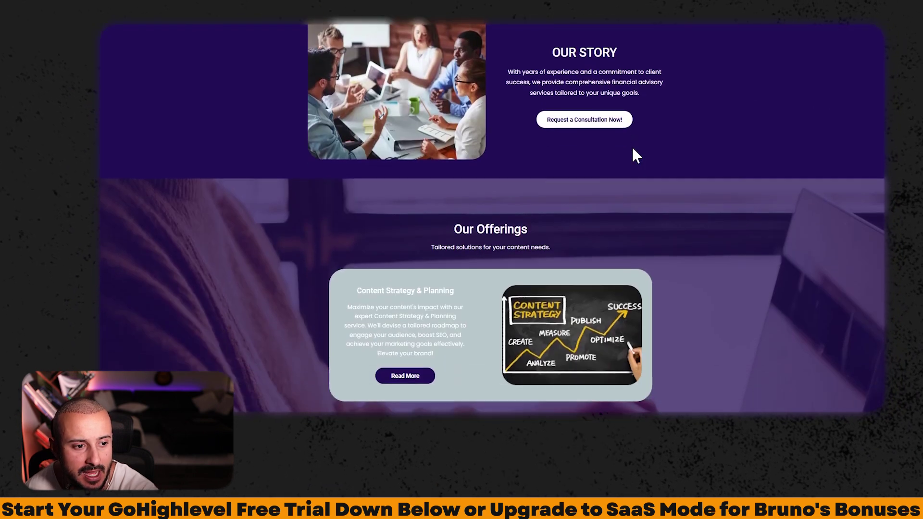
{"action": "scroll", "coordinate": [644, 190], "scroll_direction": "up", "scroll_amount": 15}
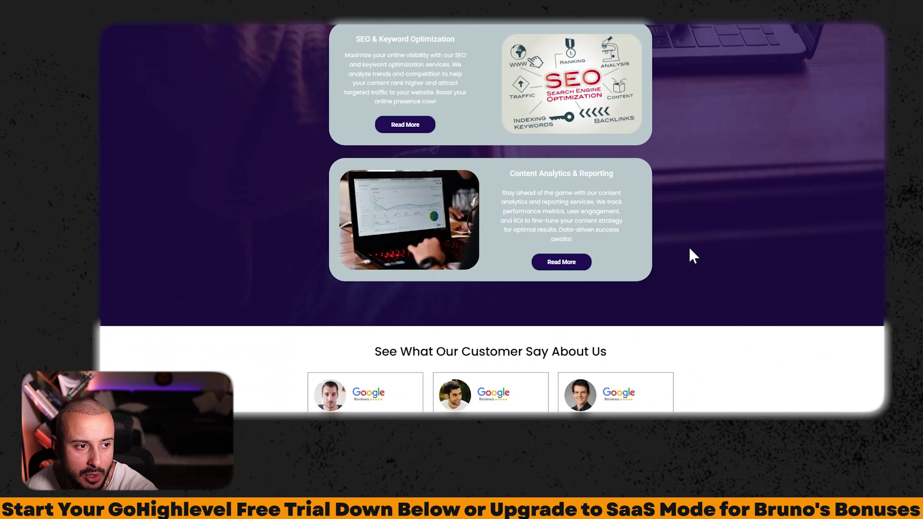
{"action": "scroll", "coordinate": [690, 254], "scroll_direction": "up", "scroll_amount": 10}
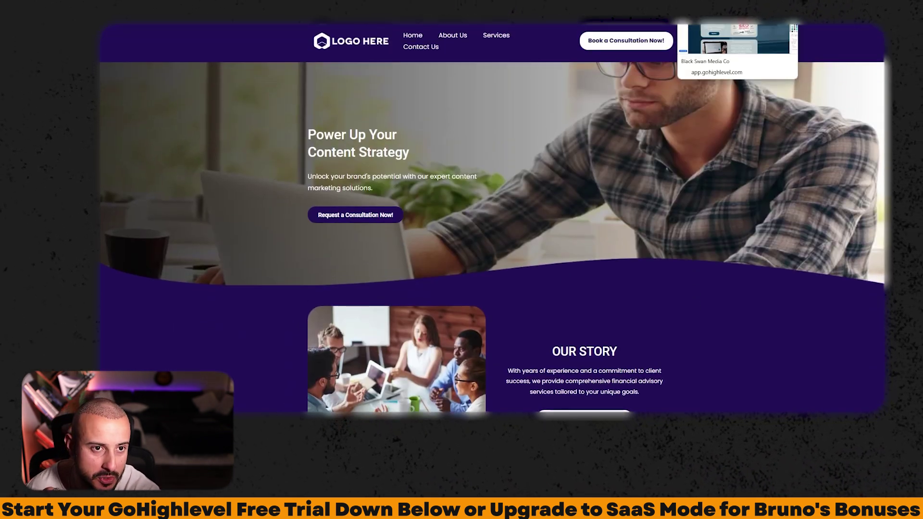
- Check the home page in the website builder and examine its preview down to the FAQ section and footer
{"action": "left_click", "coordinate": [711, 15]}
{"action": "scroll", "coordinate": [650, 164], "scroll_direction": "up", "scroll_amount": 3}
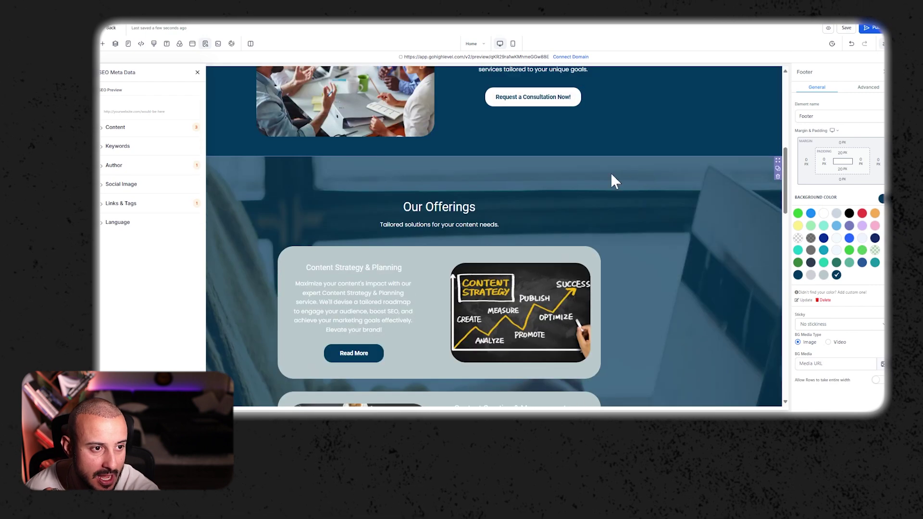
{"action": "scroll", "coordinate": [610, 173], "scroll_direction": "up", "scroll_amount": 3}
{"action": "left_click", "coordinate": [688, 158]}
{"action": "right_click", "coordinate": [880, 202]}
{"action": "left_click", "coordinate": [642, 156]}
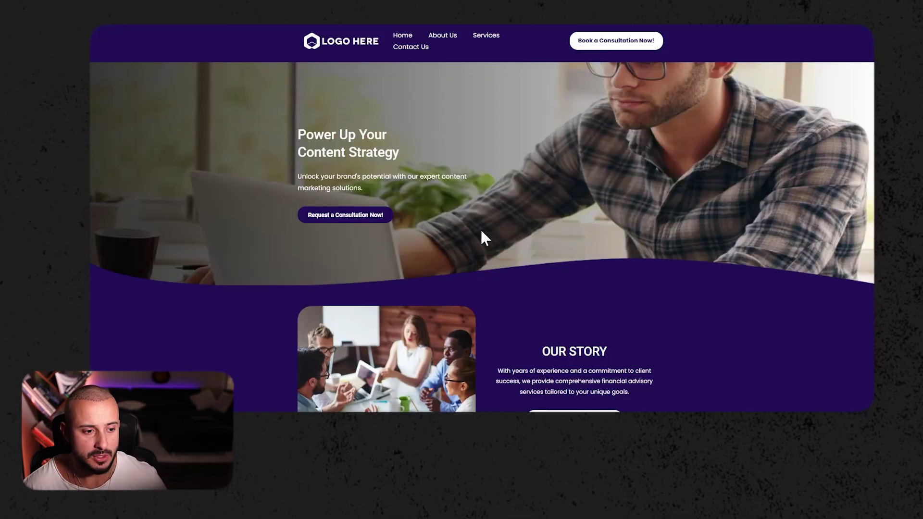
{"action": "scroll", "coordinate": [481, 232], "scroll_direction": "down", "scroll_amount": 20}
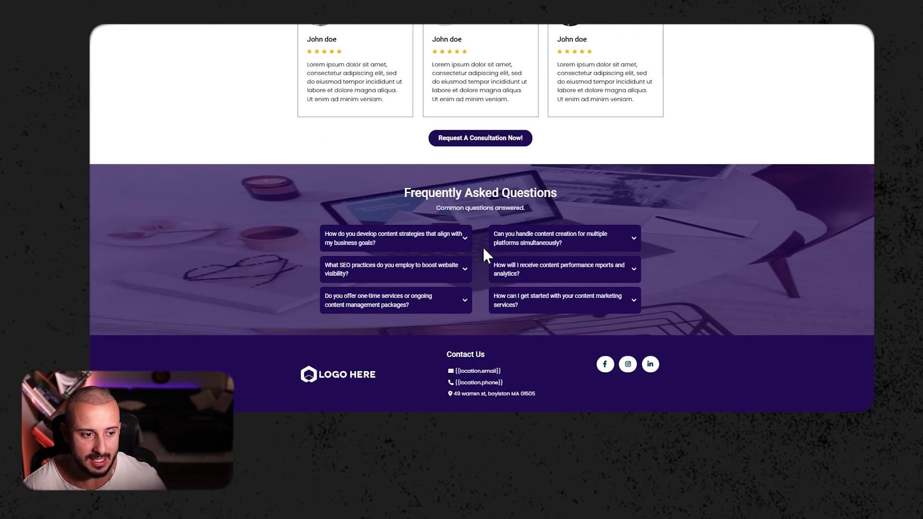
{"action": "scroll", "coordinate": [483, 247], "scroll_direction": "up", "scroll_amount": 20}
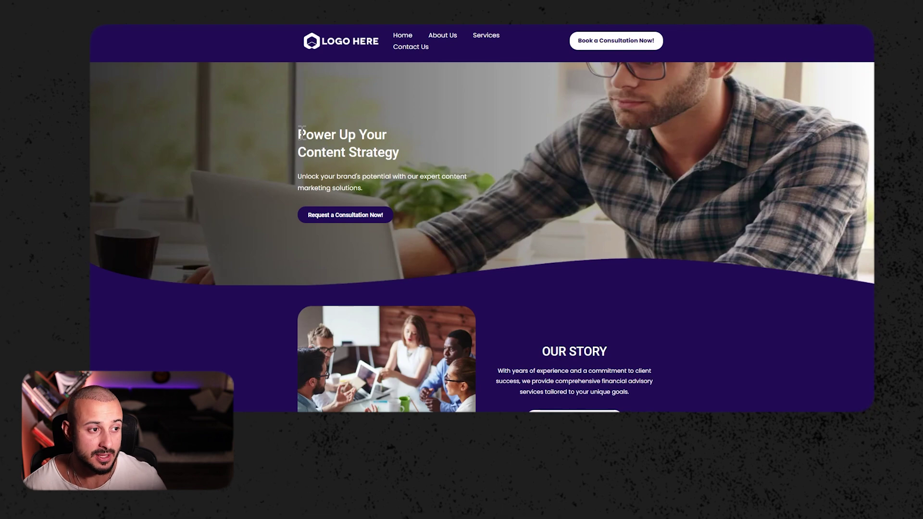
- Replace the template's hero headline with the Roto-Rooter heading "Experts In Plumbing, Drains & Water Cleanup"
{"action": "left_click_drag", "start_coordinate": [302, 131], "coordinate": [407, 178]}
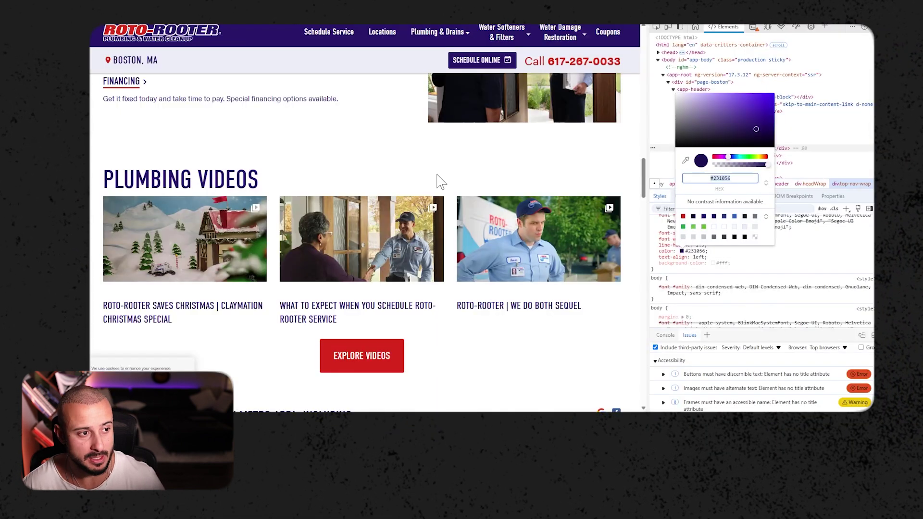
{"action": "scroll", "coordinate": [255, 170], "scroll_direction": "up", "scroll_amount": 10}
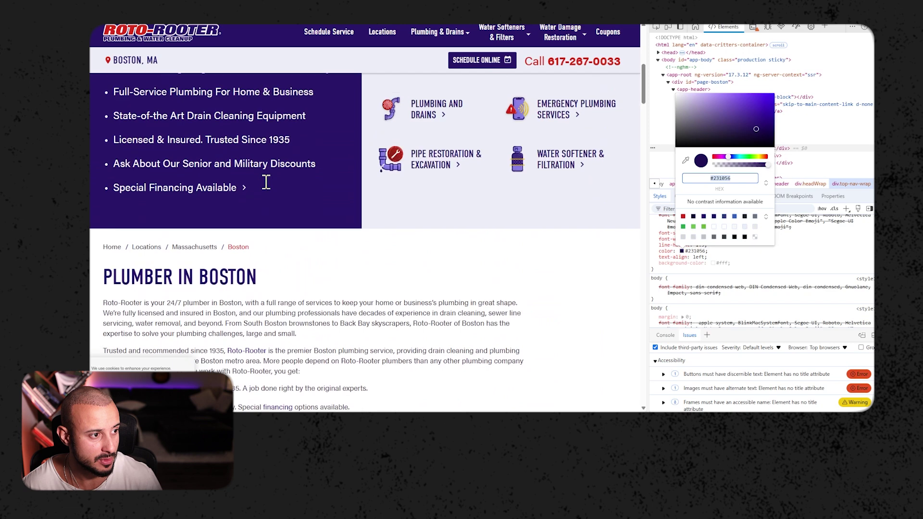
{"action": "scroll", "coordinate": [266, 182], "scroll_direction": "up", "scroll_amount": 5}
{"action": "left_click_drag", "start_coordinate": [376, 154], "coordinate": [596, 156]}
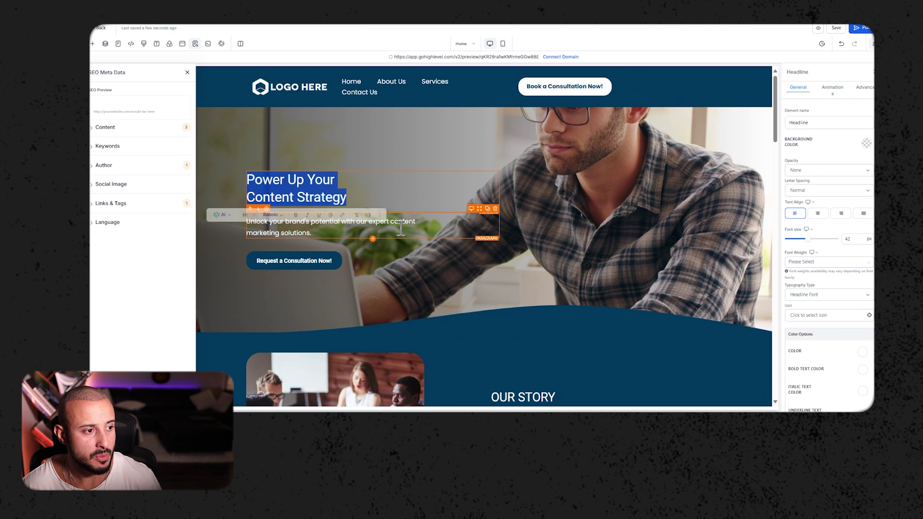
{"action": "type", "text": "Experts In Plumbing, Drains & Water Cleanup"}
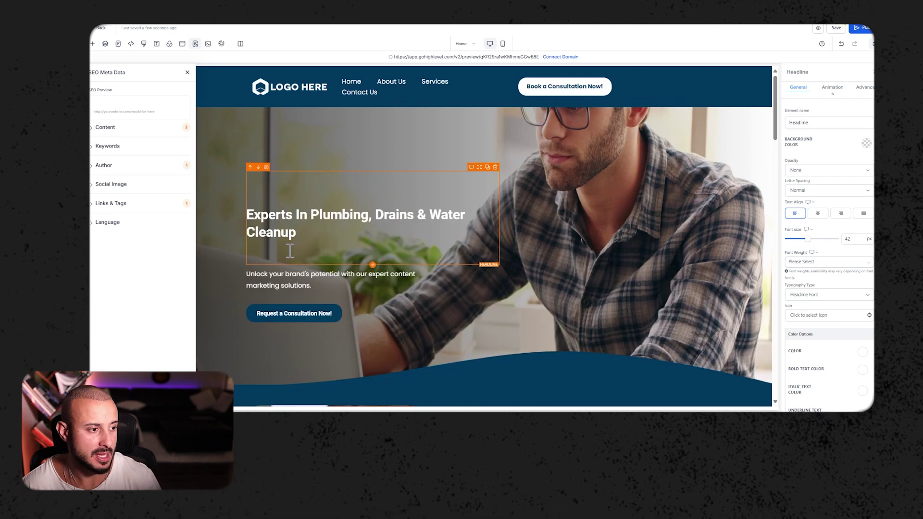